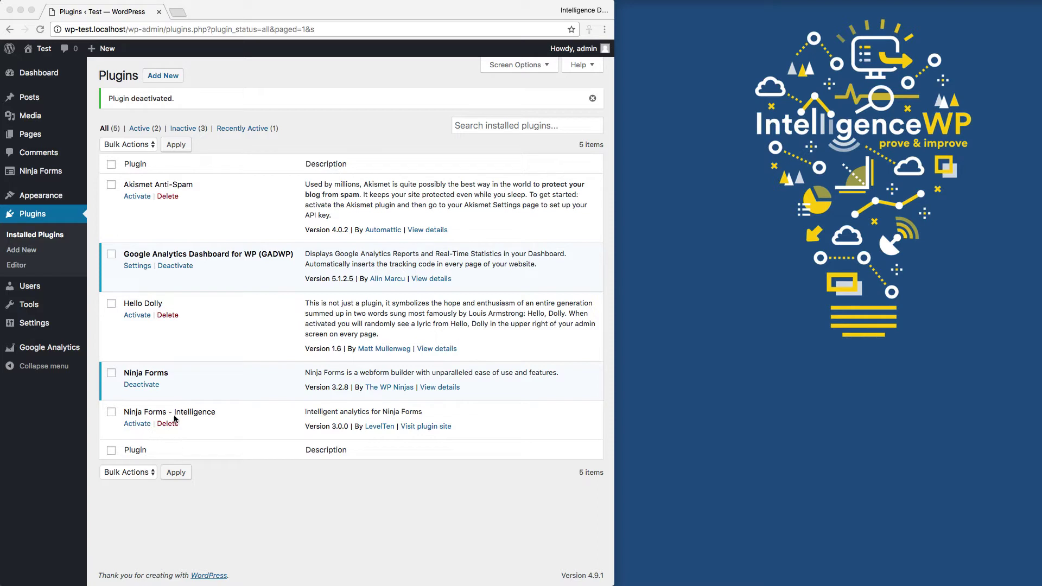
# - Activate the Ninja Forms - Intelligence plugin on the Installed Plugins page
pyautogui.click(142, 424)
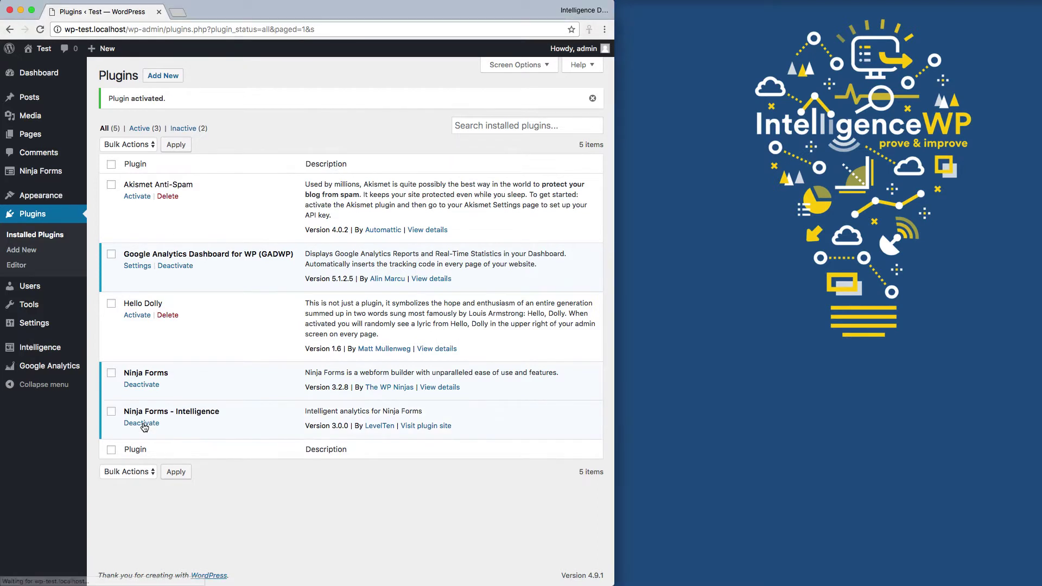
# - From the Ninja Forms settings' Setup Intelligence link, install and activate the Intelligence plugin
pyautogui.click(53, 173)
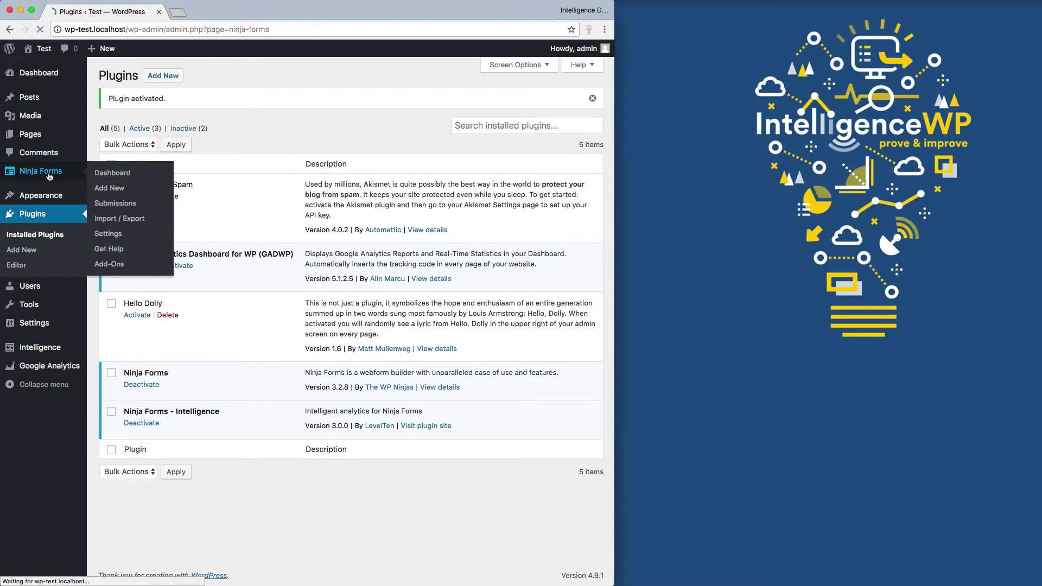
pyautogui.click(20, 252)
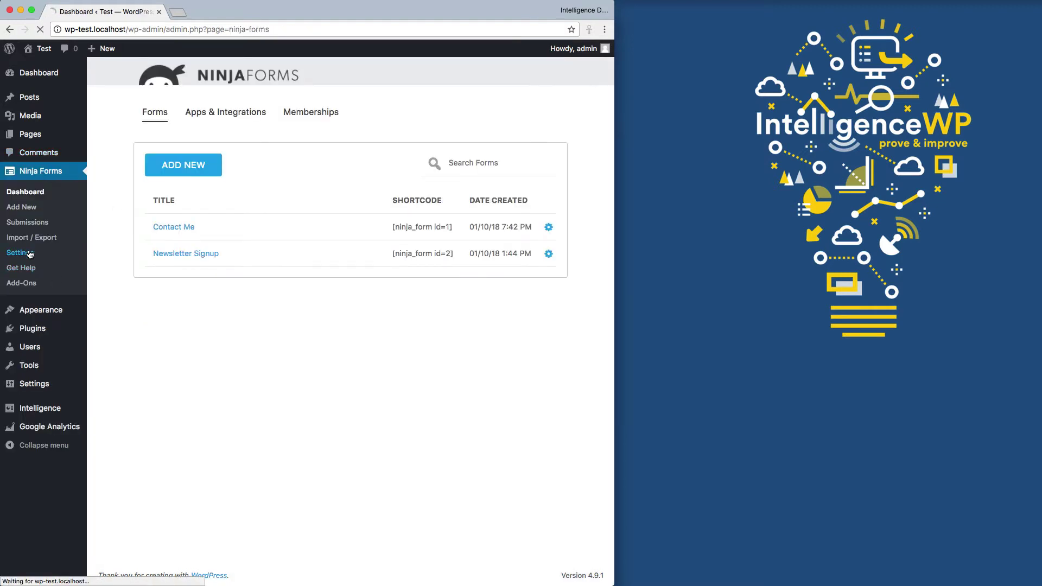
pyautogui.scroll(-10, 337, 432)
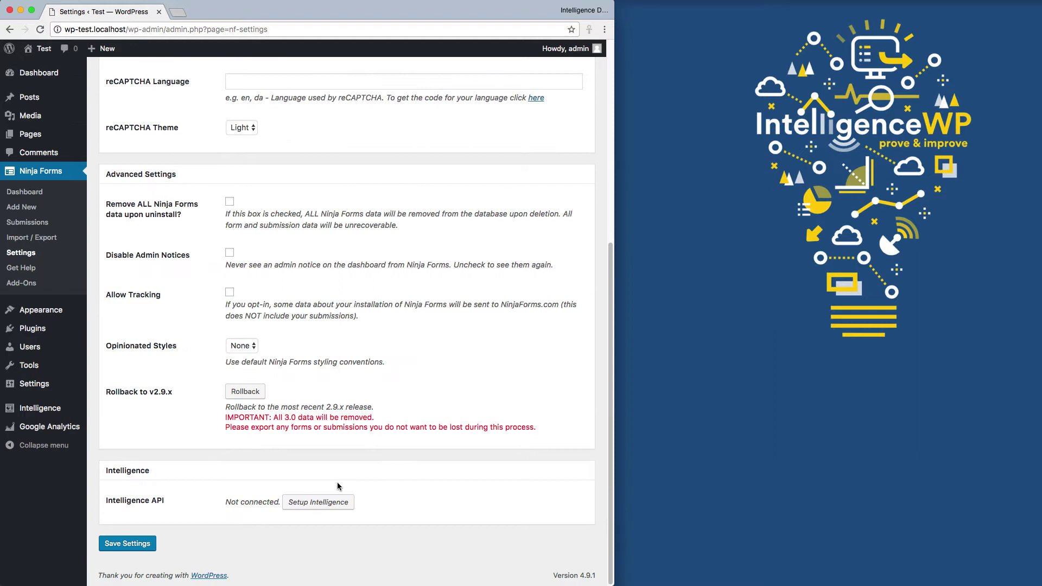
pyautogui.click(335, 504)
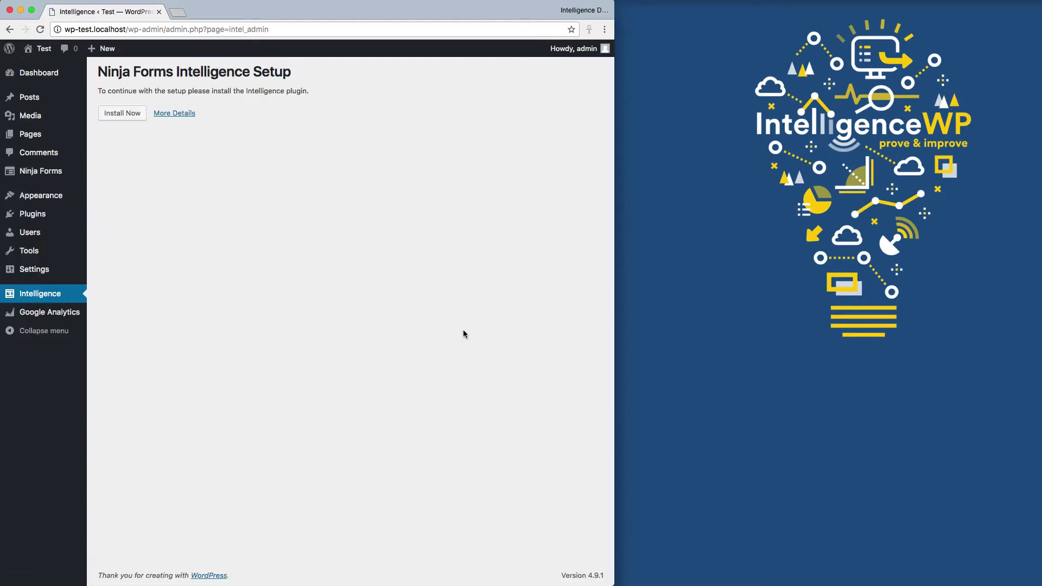
pyautogui.click(120, 114)
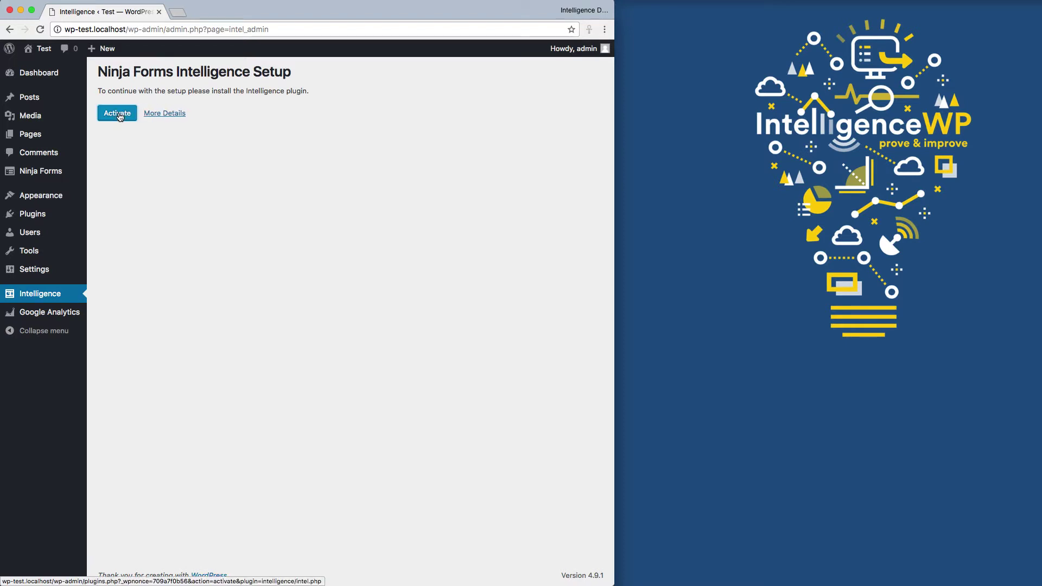
pyautogui.click(118, 114)
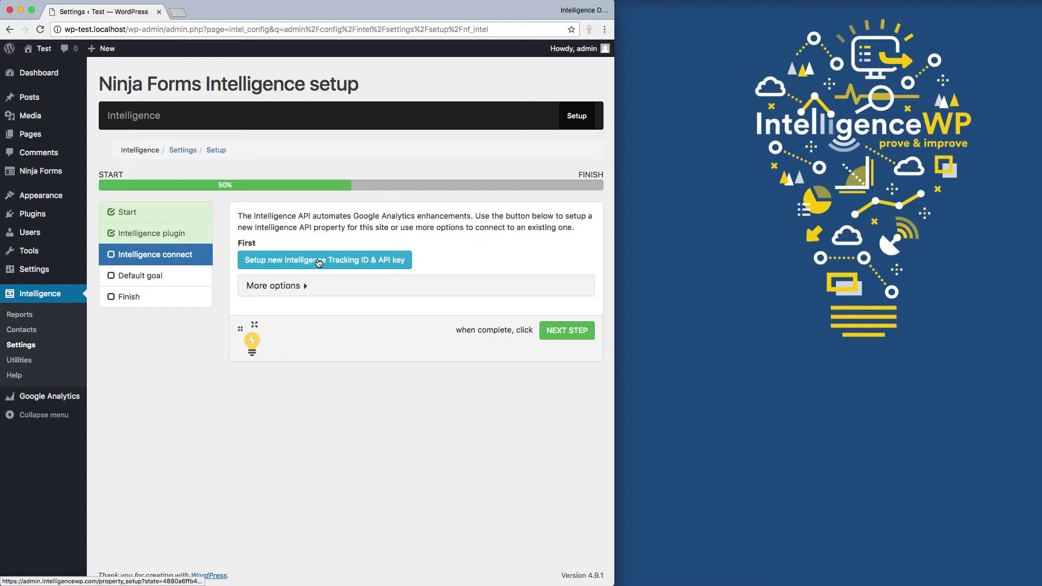
# - Start a new Intelligence tracking ID and API key, signing in with the second Google account and allowing access
pyautogui.click(317, 261)
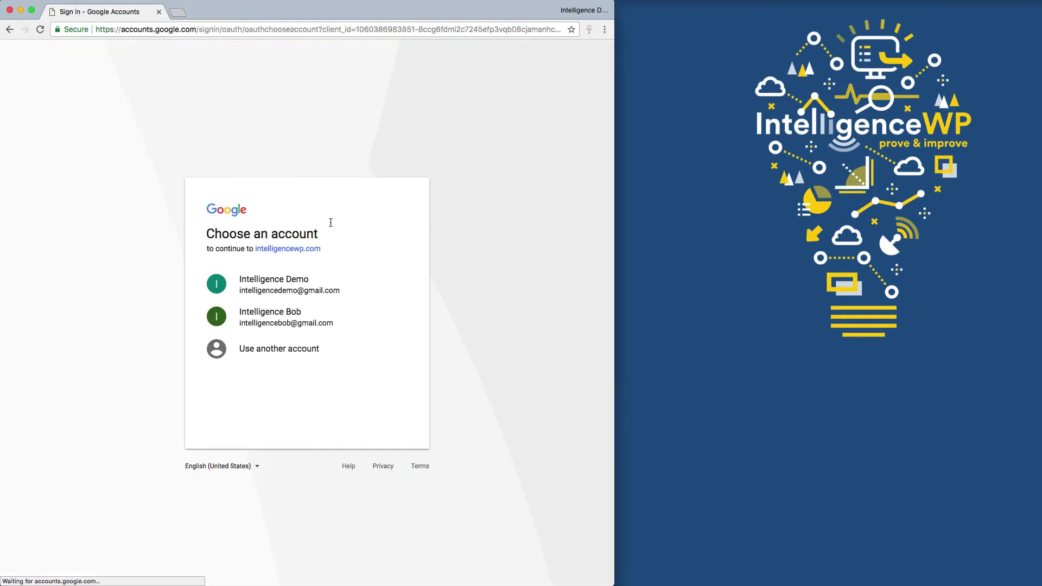
pyautogui.click(270, 322)
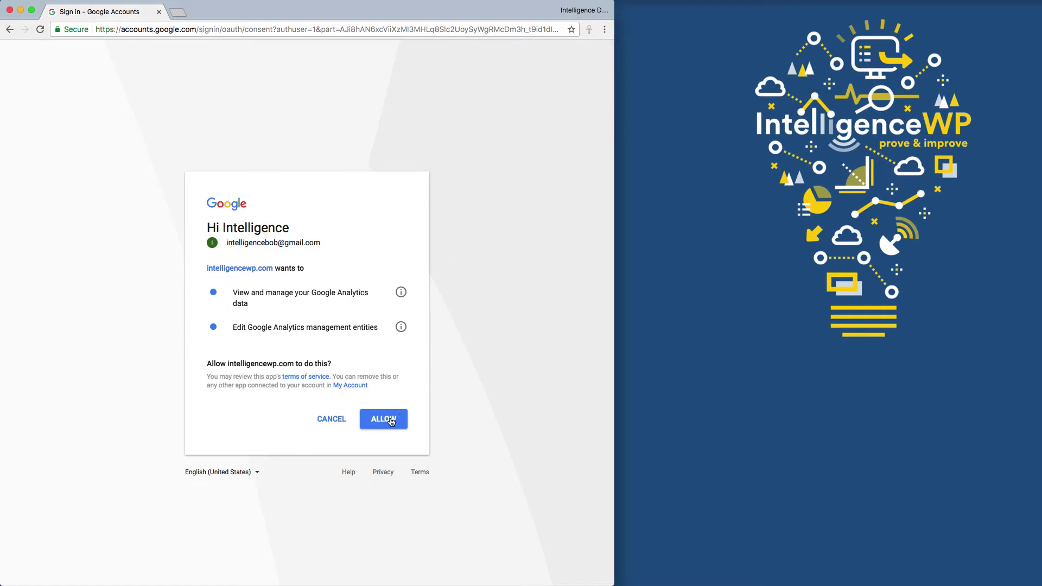
pyautogui.click(392, 418)
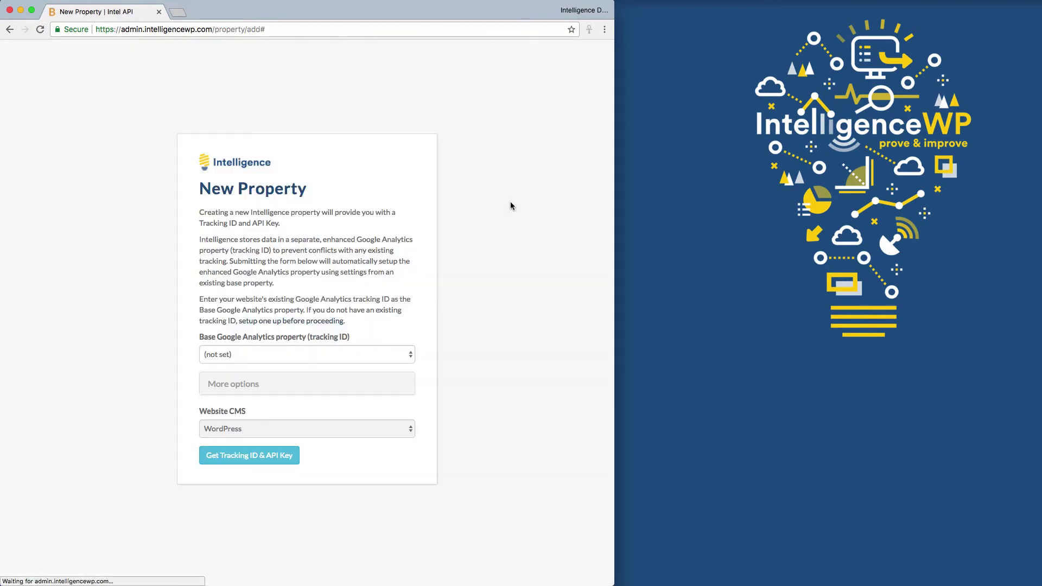
# - Base the new property on the first Dev Analytics property and get the tracking ID and API key
pyautogui.click(402, 356)
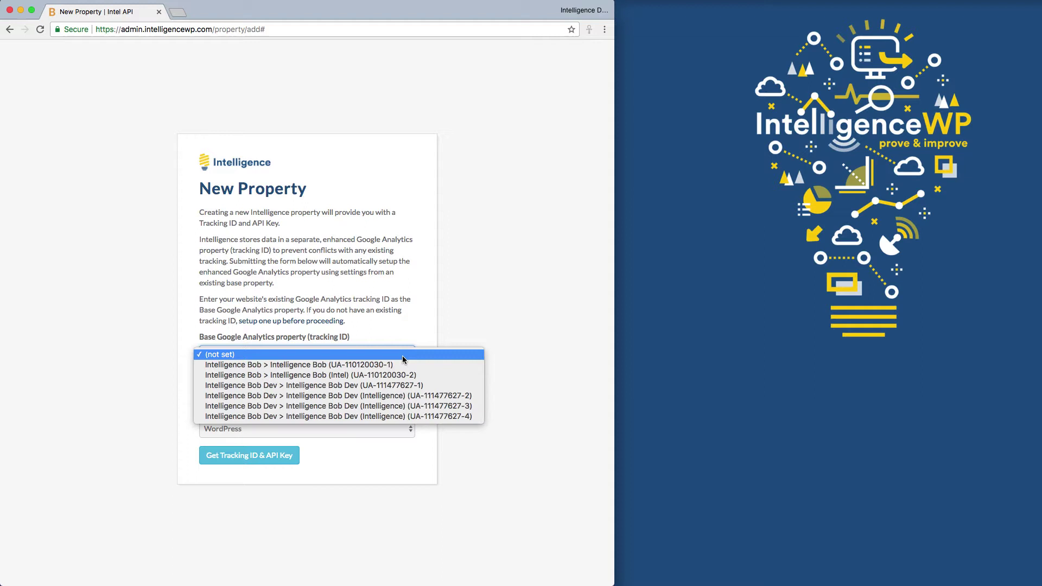
pyautogui.click(403, 386)
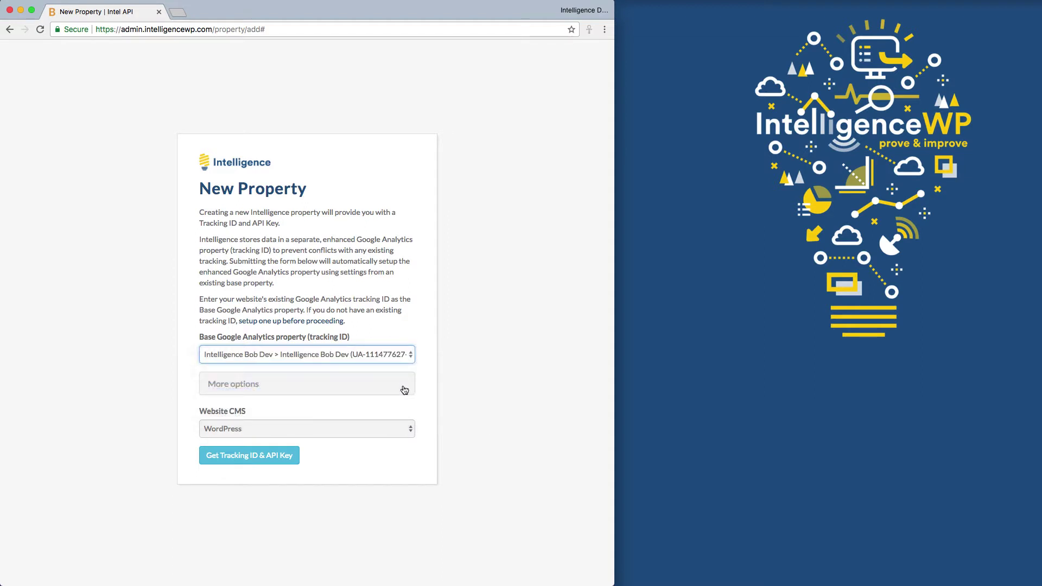
pyautogui.click(252, 455)
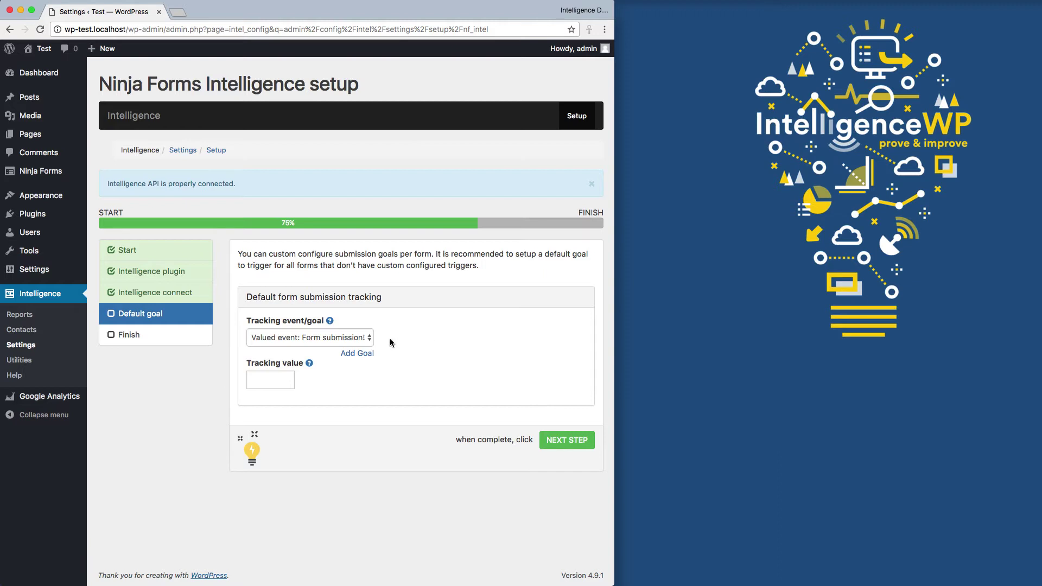
# - Add a new Intelligence goal titled 'Form submission'
pyautogui.click(366, 340)
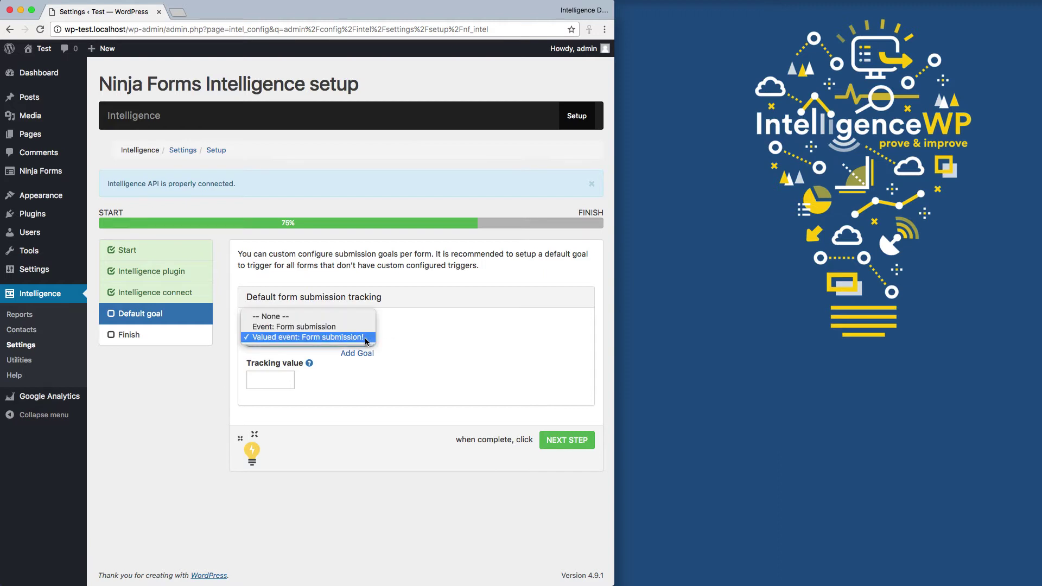
pyautogui.click(326, 338)
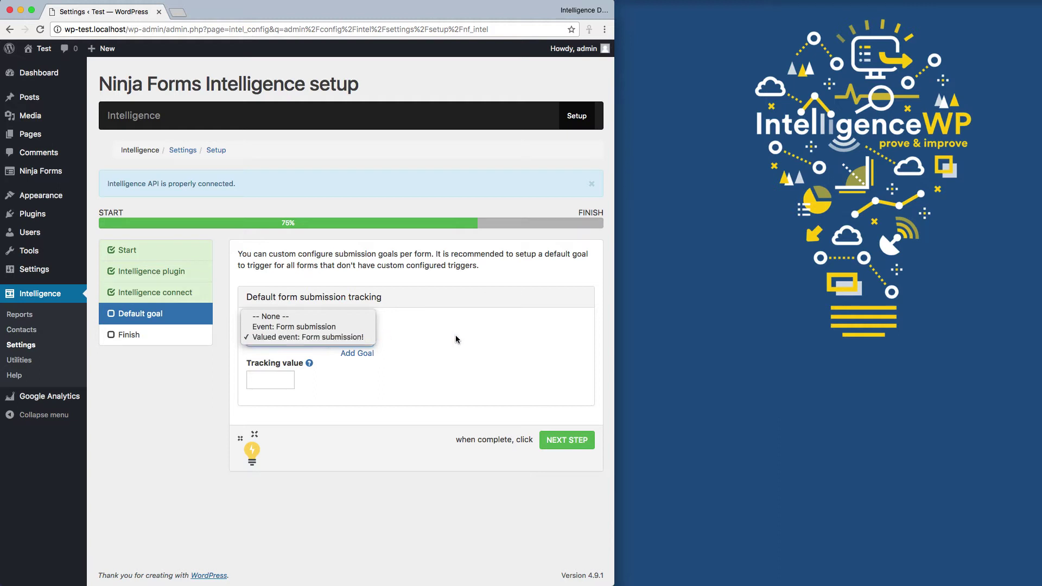
pyautogui.click(361, 355)
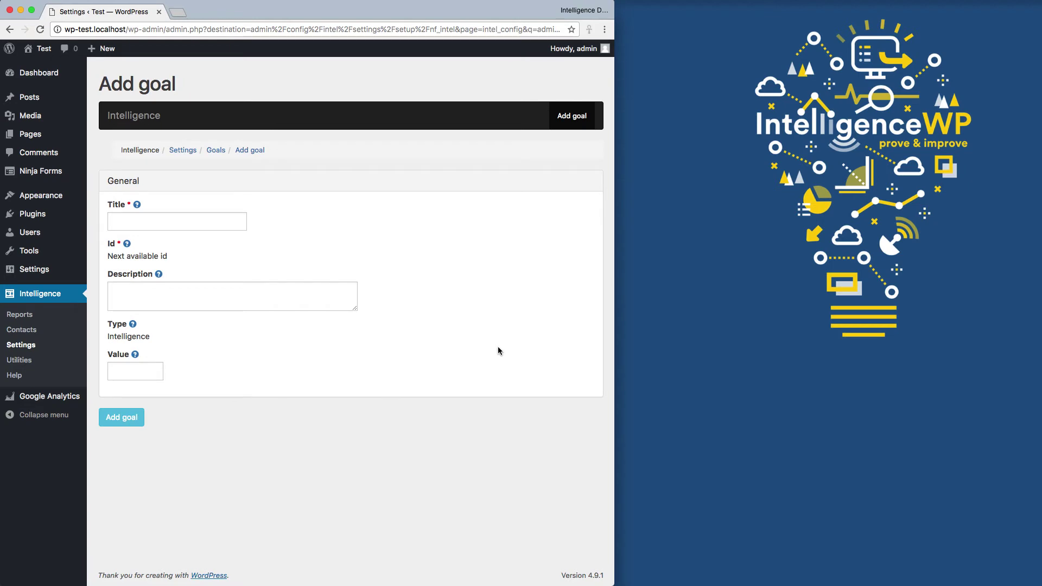
pyautogui.click(219, 222)
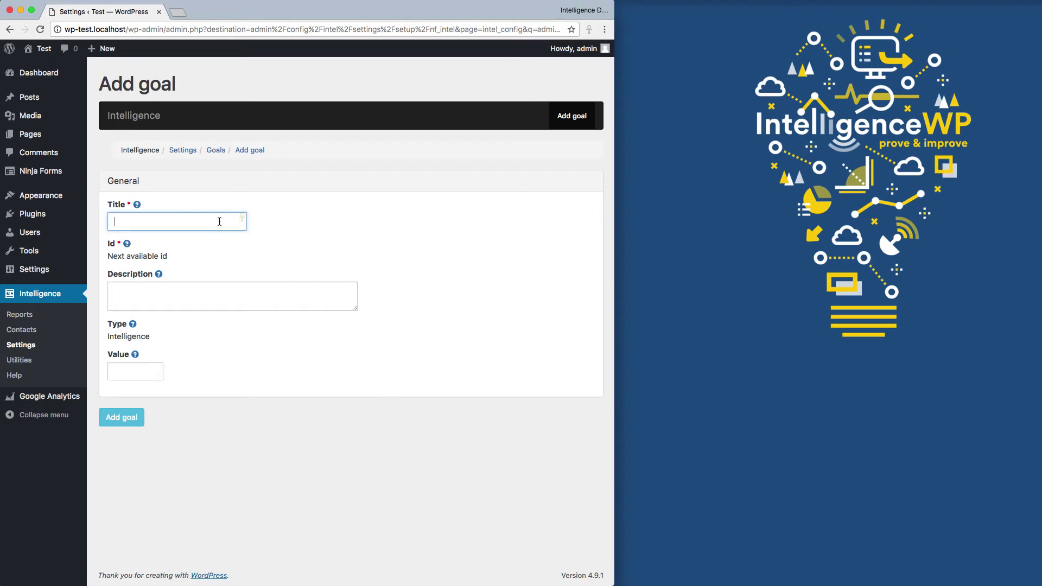
pyautogui.write('F')
pyautogui.press('Down')
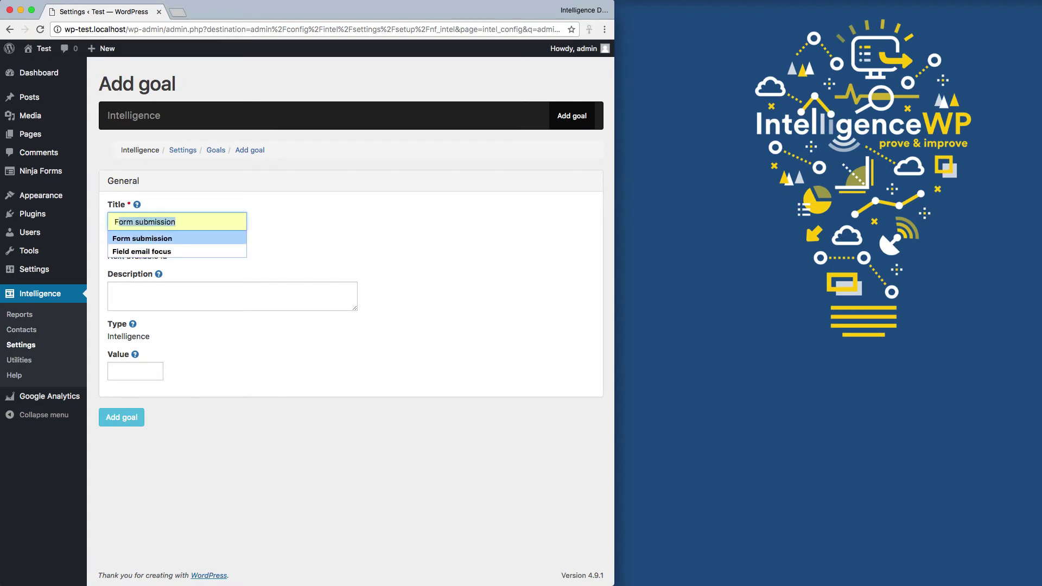
pyautogui.press('Tab')
pyautogui.click(121, 417)
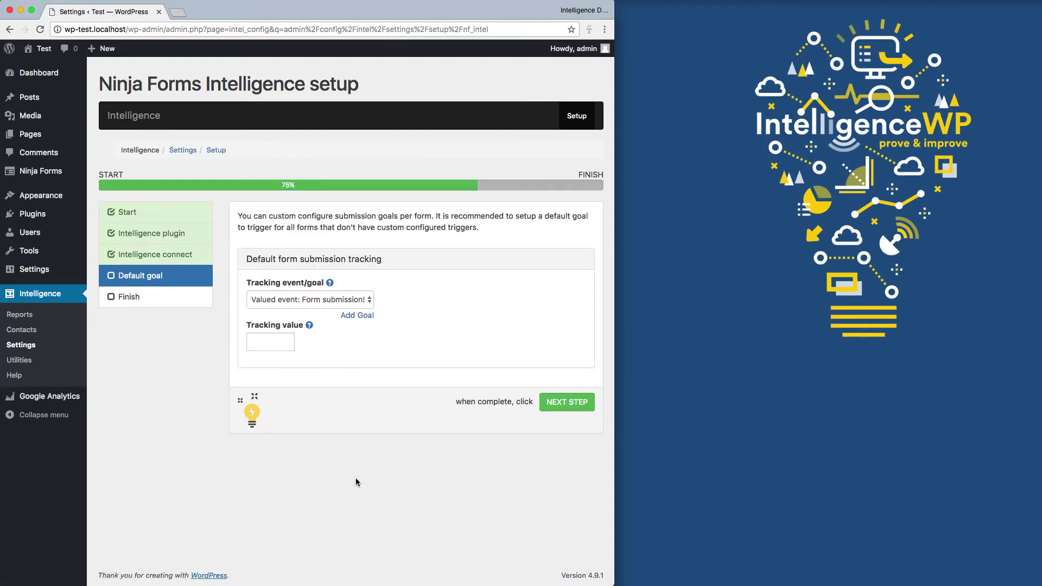
# - Make 'Goal: Form submission' the default form tracking goal, finish setup, and view Intelligence settings
pyautogui.click(353, 300)
pyautogui.click(331, 309)
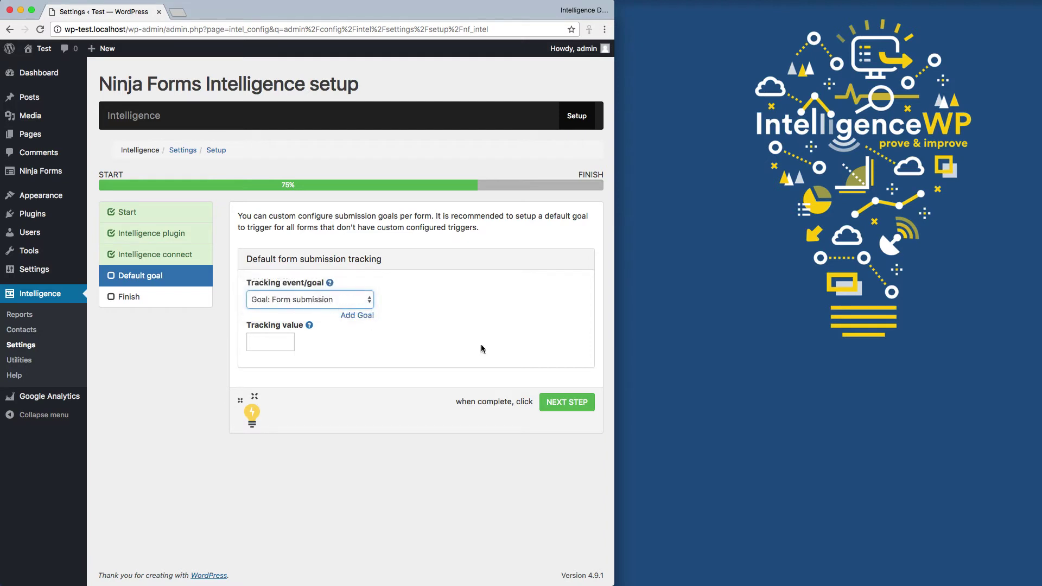
pyautogui.click(567, 402)
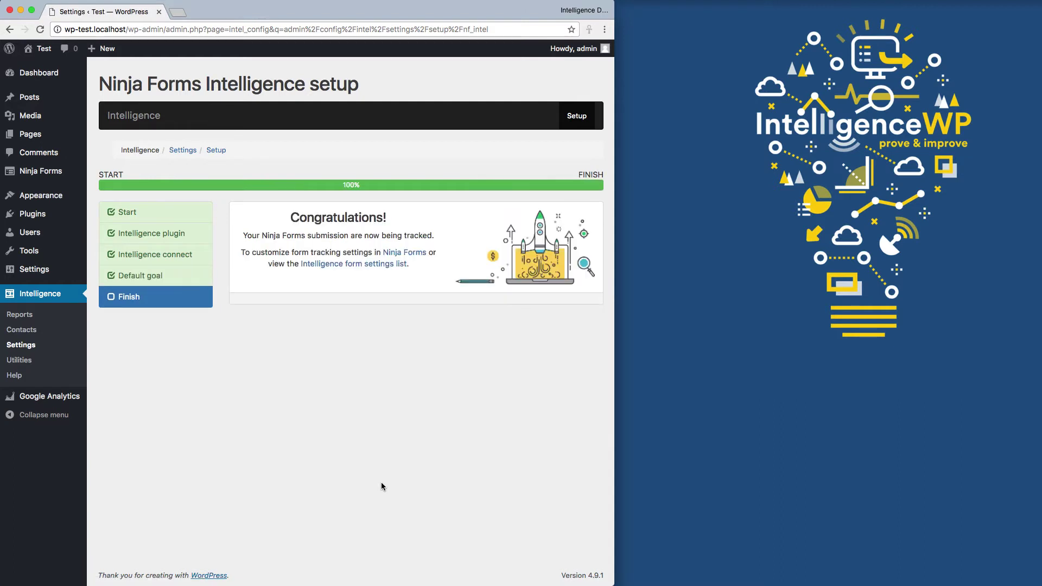
pyautogui.click(16, 345)
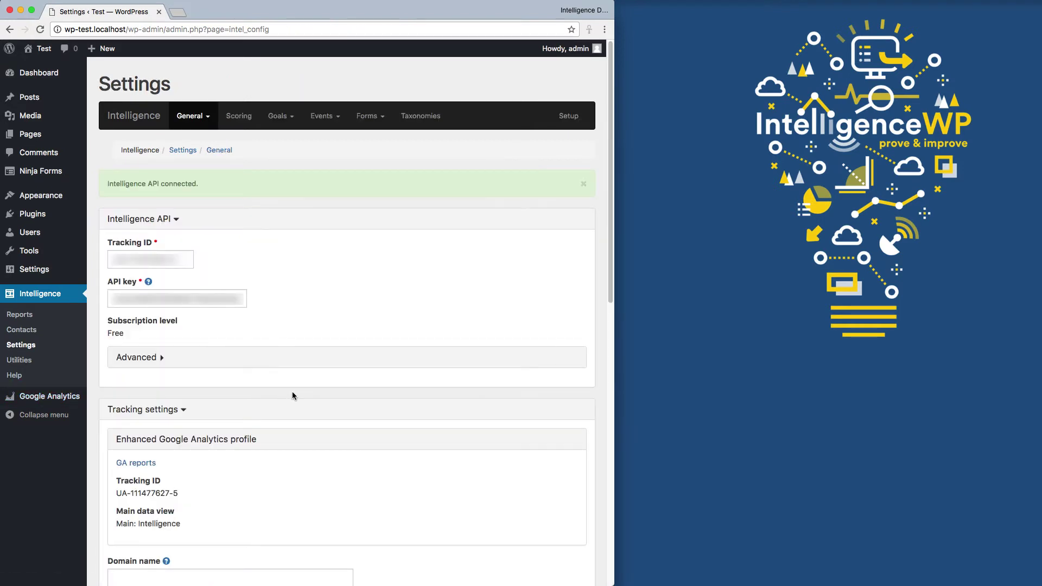
pyautogui.scroll(-1, 292, 396)
# - Open the Google Analytics Real-Time Conversions report for the Main: Intelligence view
pyautogui.click(137, 449)
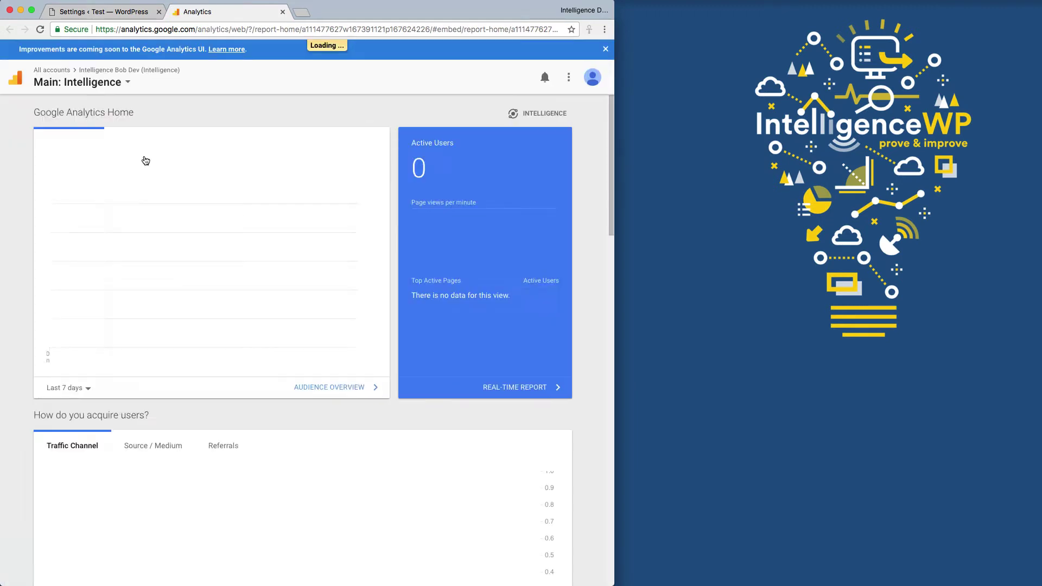
pyautogui.click(54, 208)
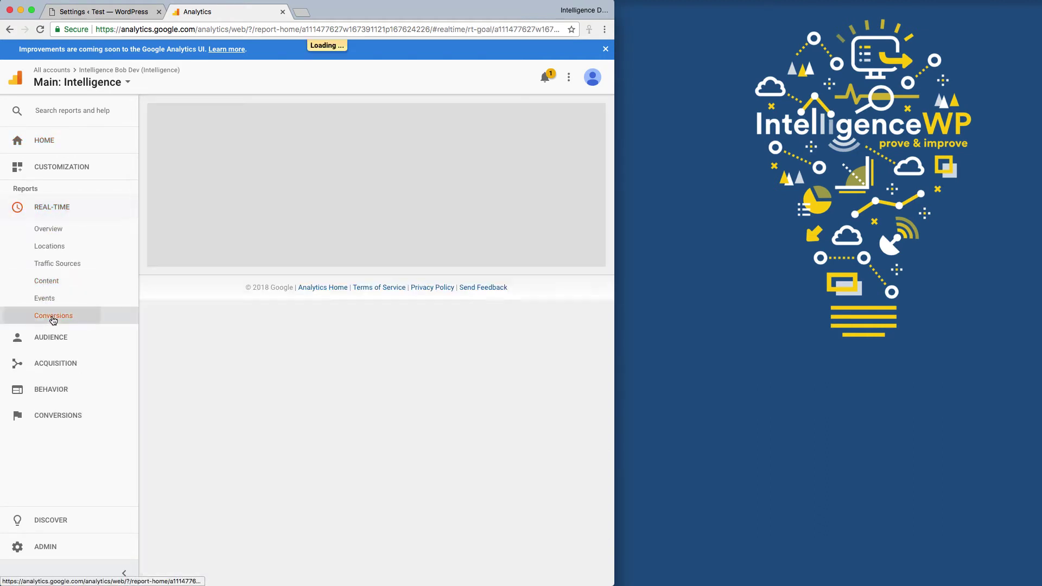
pyautogui.click(53, 319)
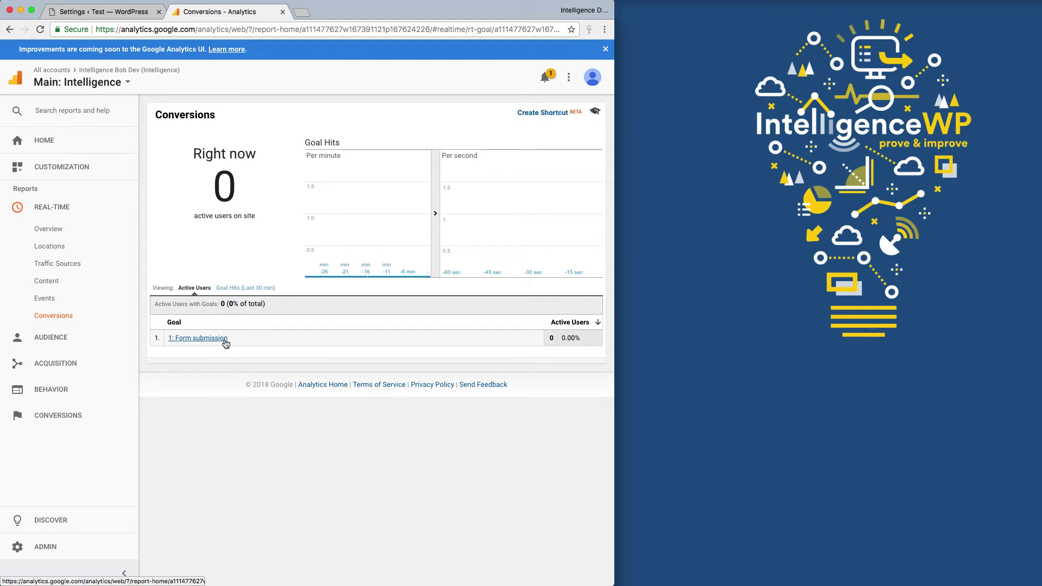
# - Open a second Chrome window as the Demo 1 profile, placed beside the WordPress settings page
pyautogui.click(124, 15)
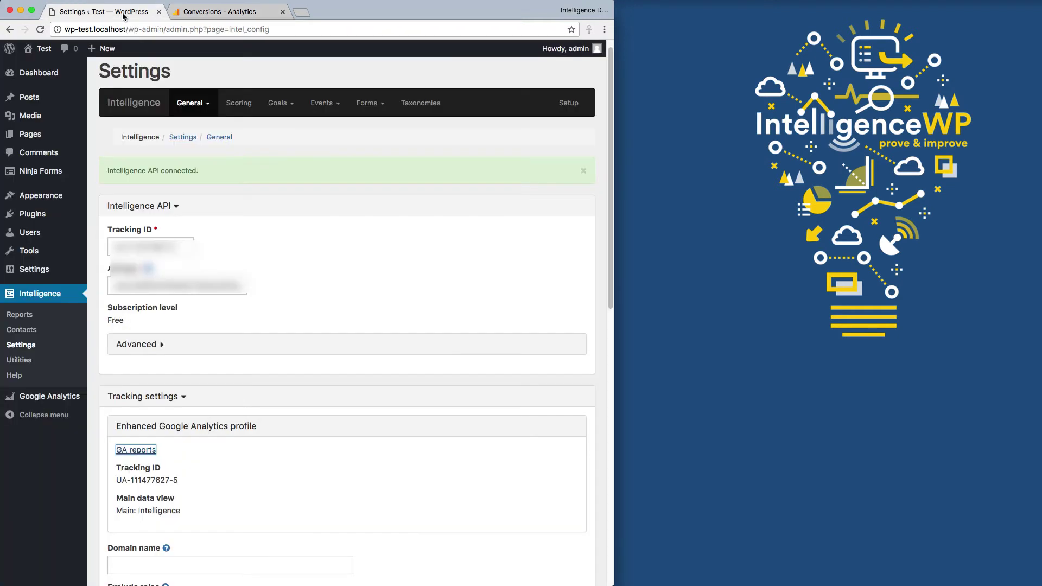
pyautogui.scroll(-5, 354, 266)
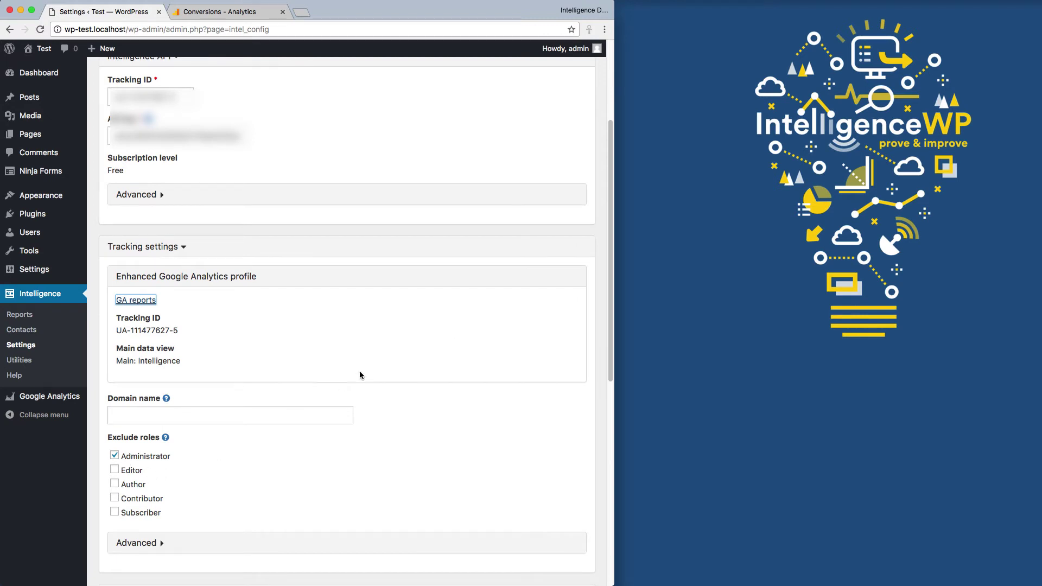
pyautogui.scroll(5, 433, 328)
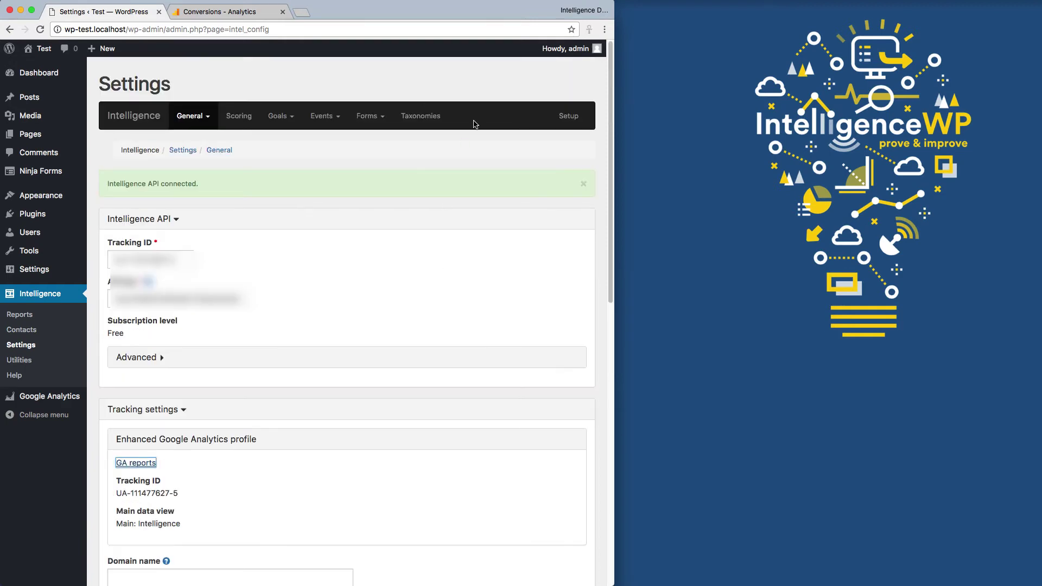
pyautogui.click(580, 12)
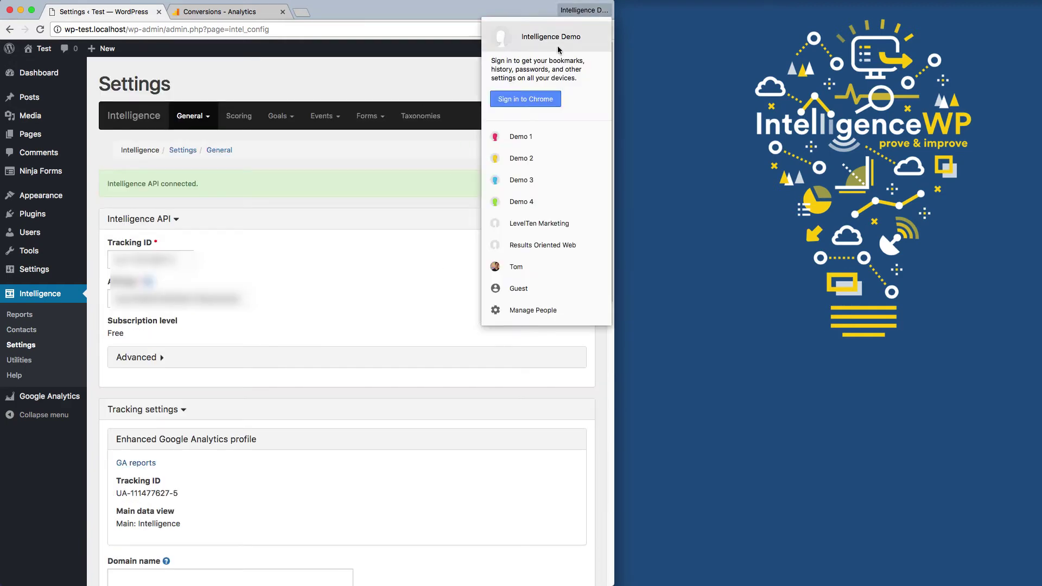
pyautogui.click(522, 135)
pyautogui.moveTo(436, 27); pyautogui.dragTo(1041, 16)
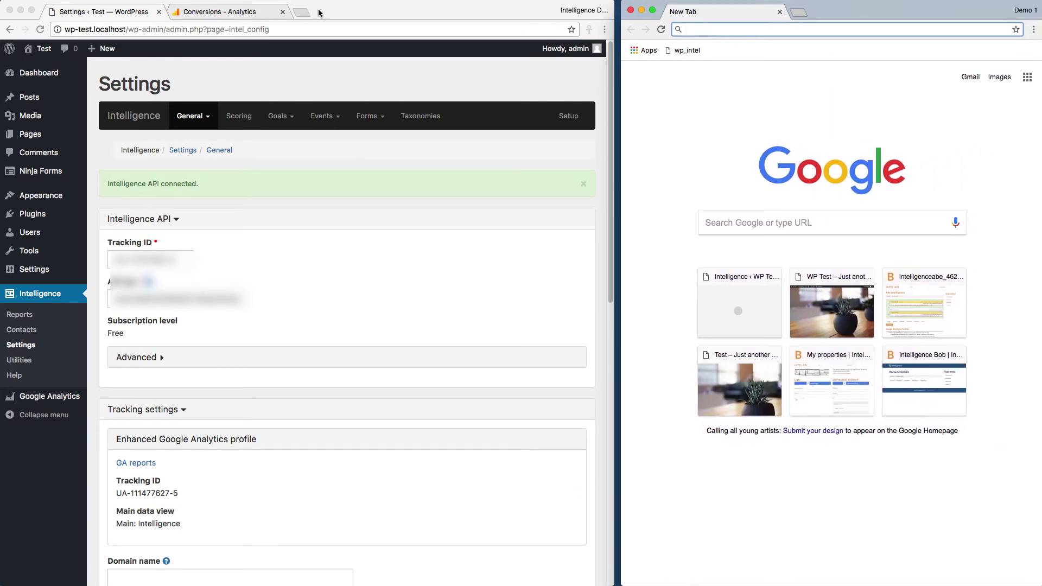
# - Load the WordPress site's address in the new window and go to its Contact page
pyautogui.click(115, 29)
pyautogui.moveTo(126, 29); pyautogui.dragTo(60, 28)
pyautogui.press('super+c')
pyautogui.click(769, 30)
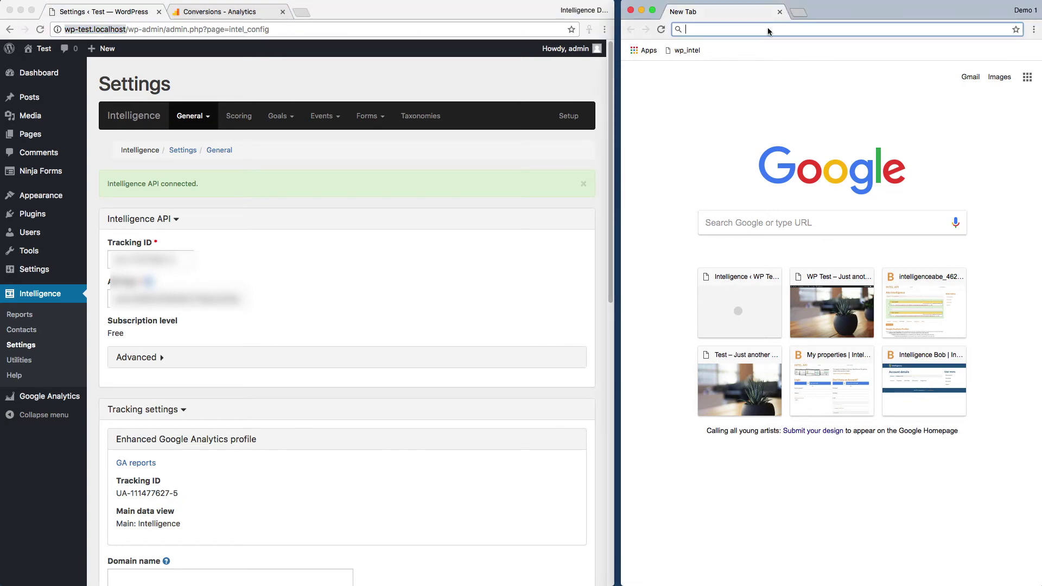
pyautogui.press('super+v')
pyautogui.press('Return')
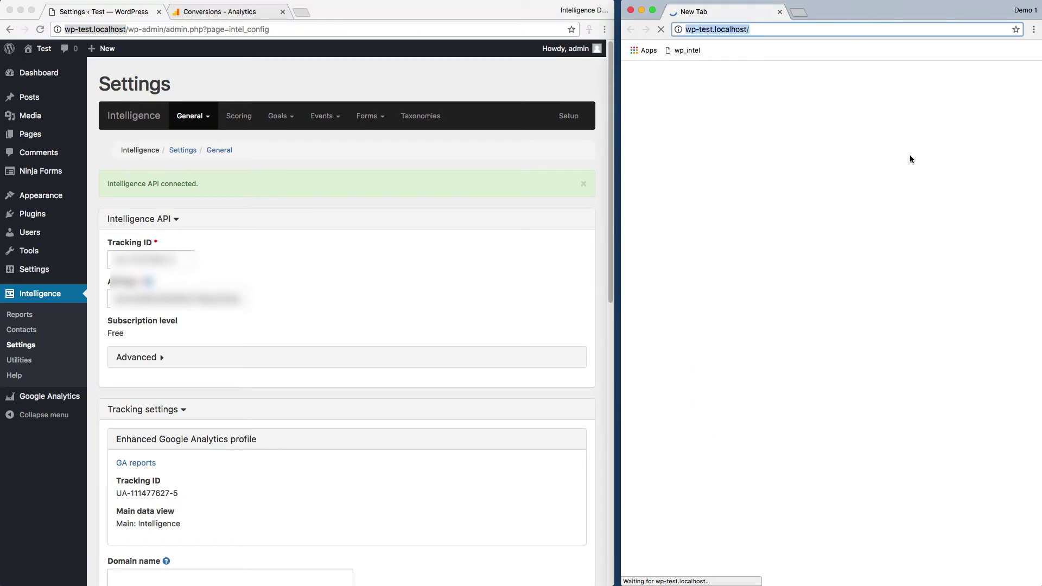
pyautogui.scroll(-15, 890, 293)
pyautogui.scroll(5, 890, 293)
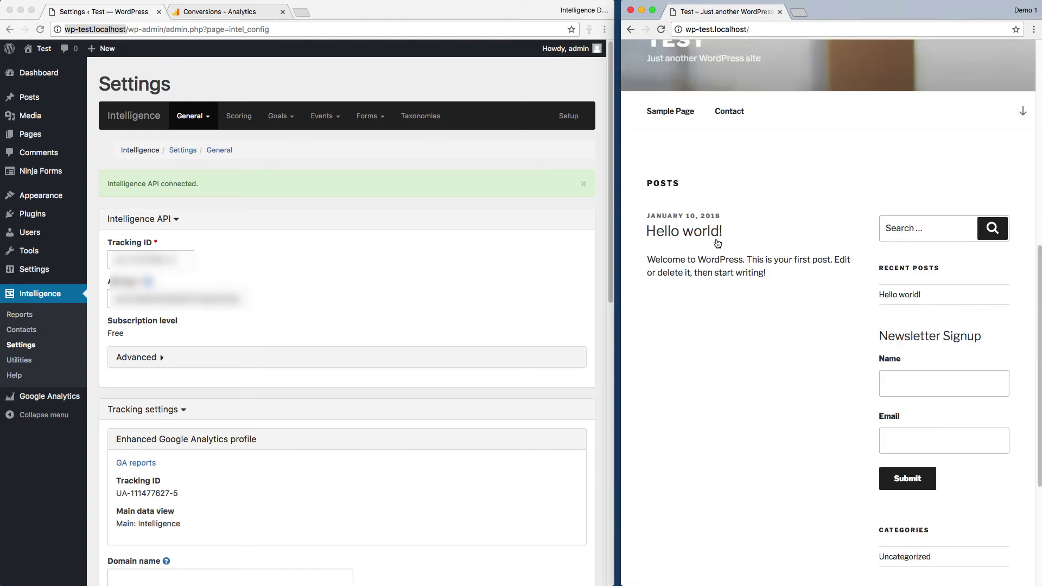
pyautogui.click(728, 111)
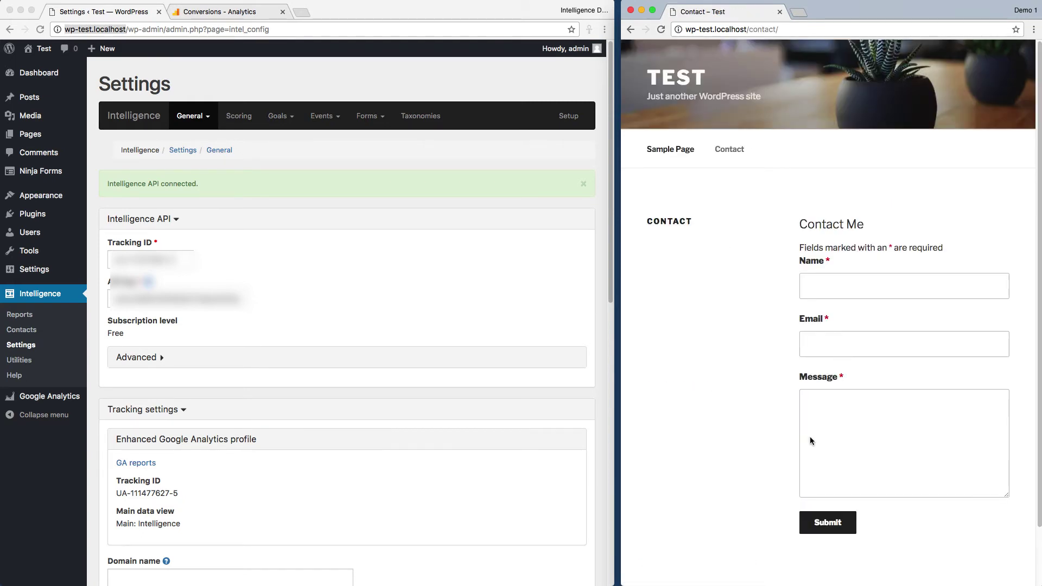
# - Fill the Contact Me form with a test name, e-mail and message 'test', and submit it
pyautogui.click(845, 286)
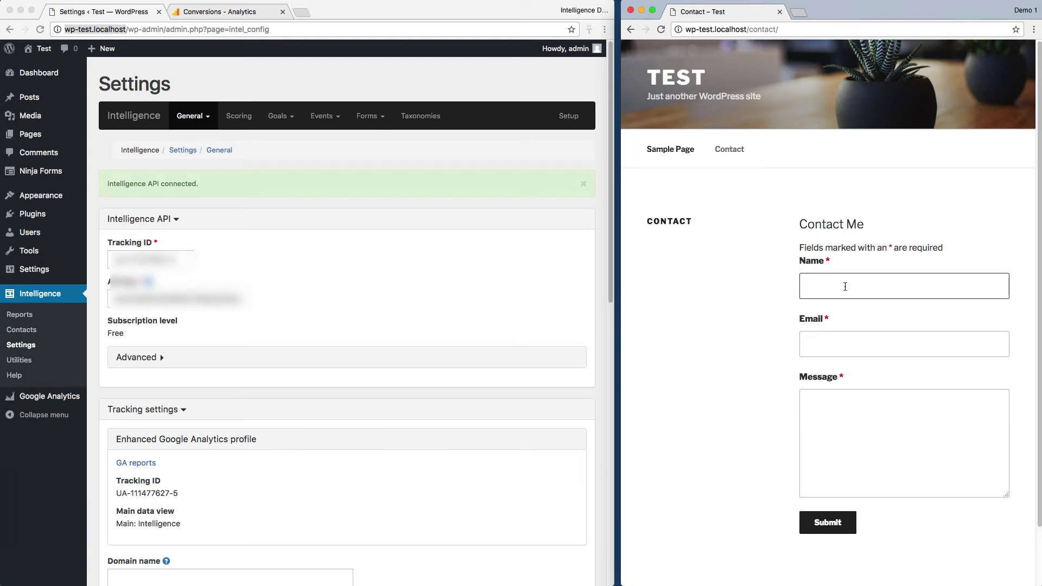
pyautogui.write('Abe Tester')
pyautogui.press('Tab')
pyautogui.write('a')
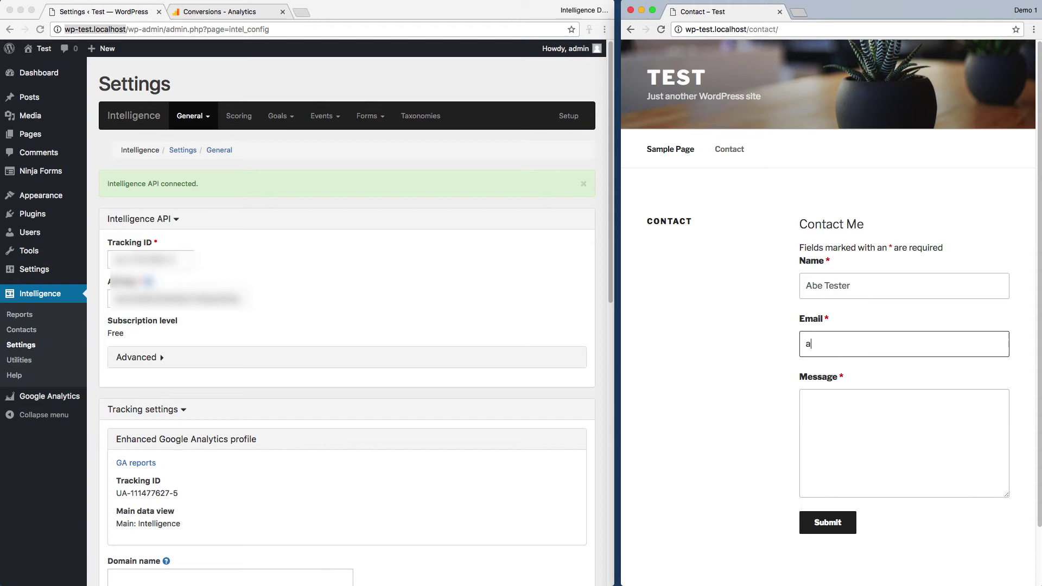
pyautogui.write('be@example.com')
pyautogui.press('Tab')
pyautogui.write('test')
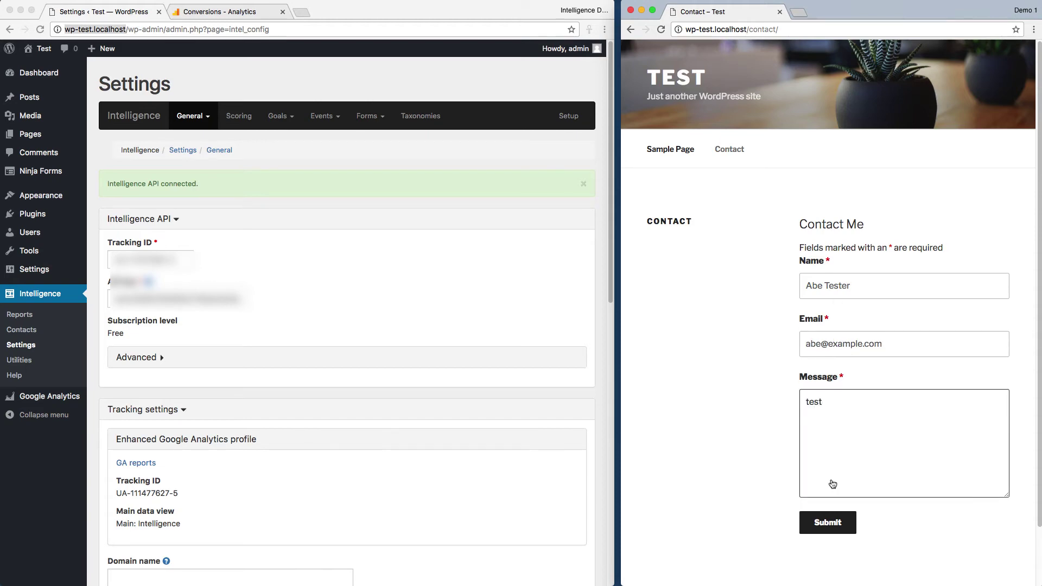
pyautogui.click(819, 526)
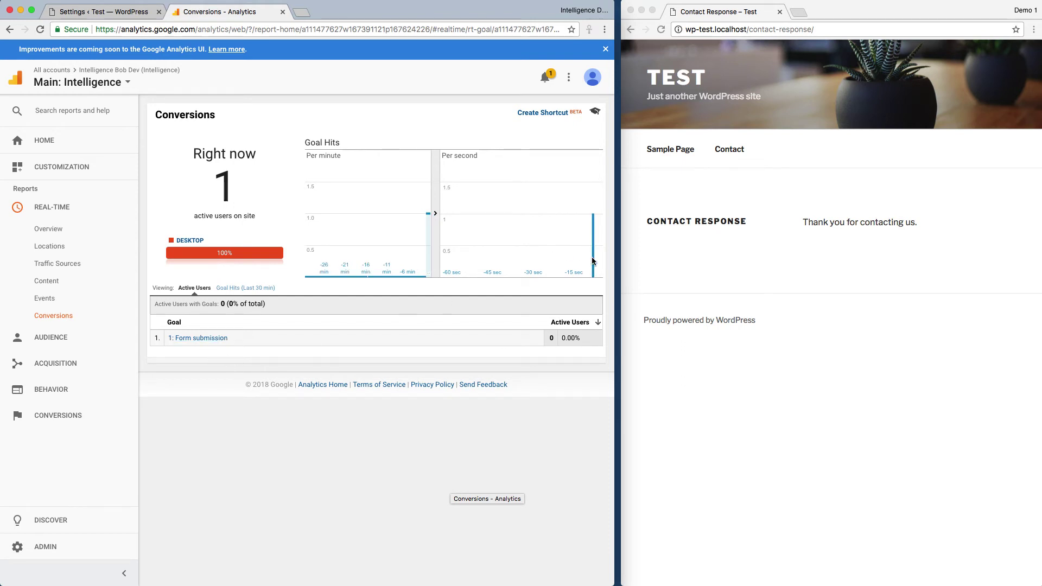
# - Watch the Form submission goal reach 1 active user in Real-Time while reloading the thank-you page
pyautogui.click(687, 406)
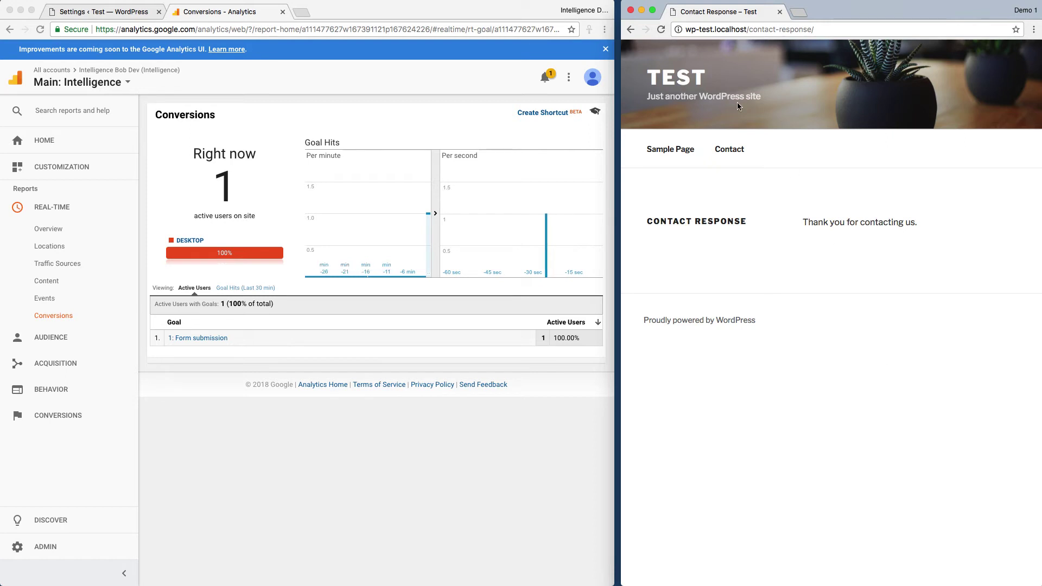
pyautogui.click(662, 30)
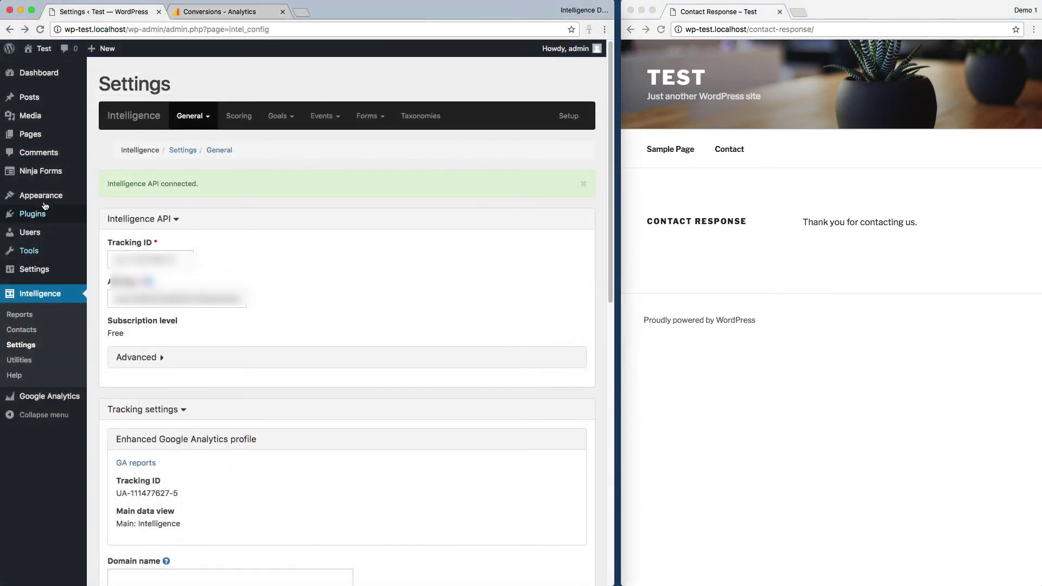
# - Review the Ninja Forms Intelligence settings section, then return to the Ninja Forms forms dashboard
pyautogui.moveTo(44, 177)
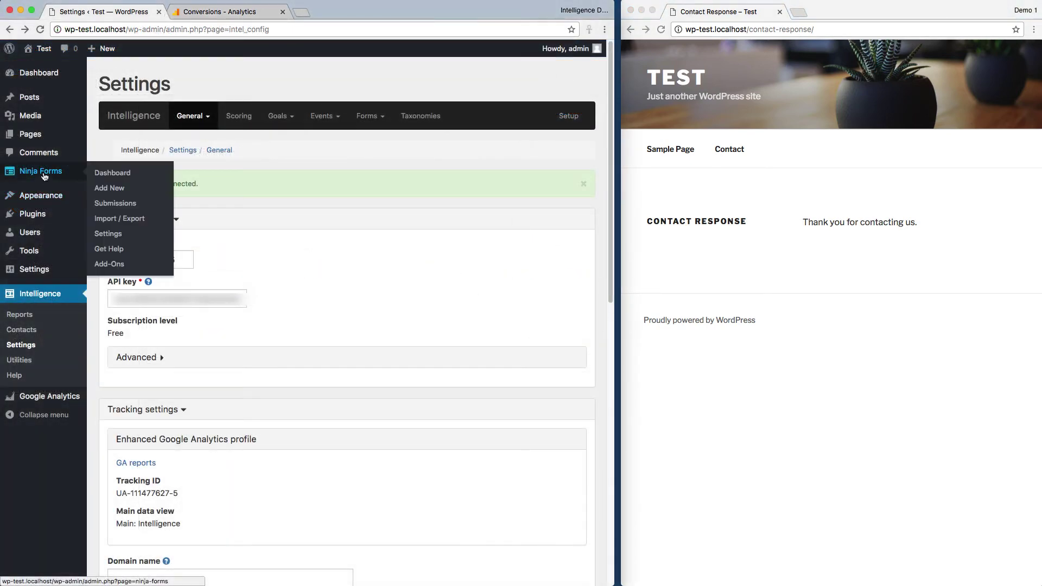
pyautogui.click(117, 238)
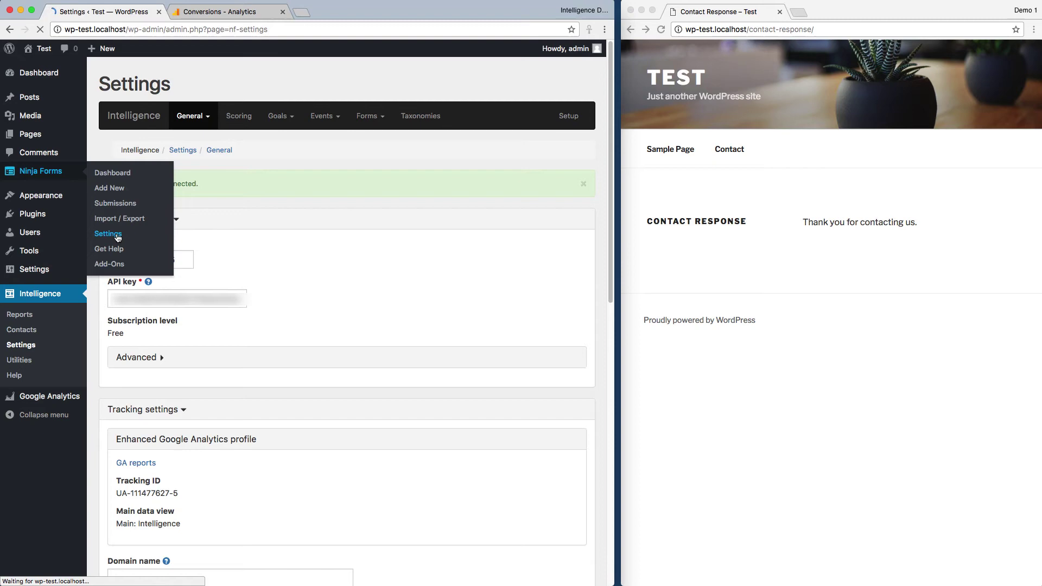
pyautogui.scroll(-2, 423, 360)
pyautogui.scroll(-5, 423, 363)
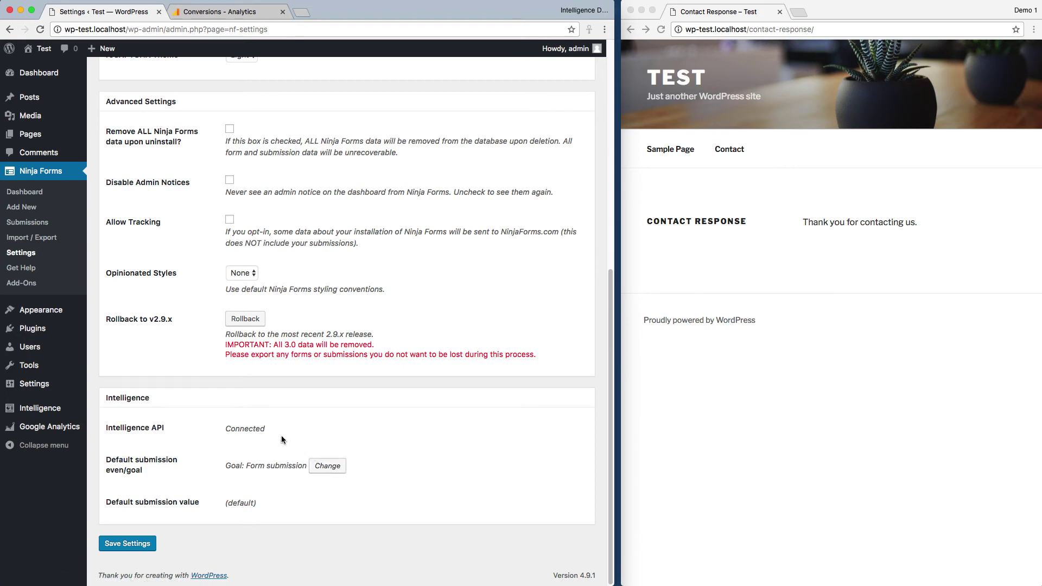
pyautogui.click(37, 196)
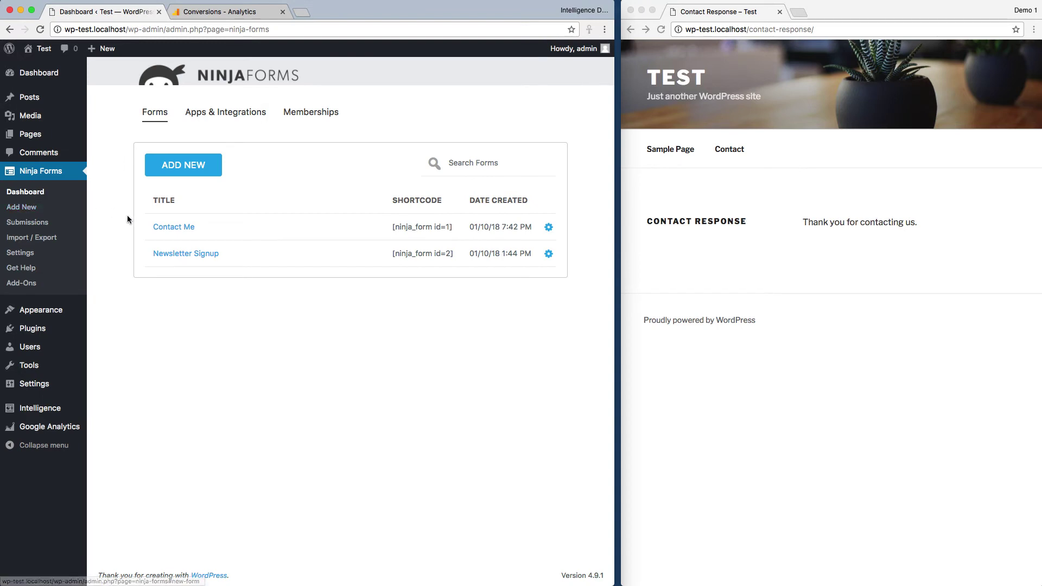
# - Open the Newsletter Signup form and view its Emails & Actions list
pyautogui.click(169, 257)
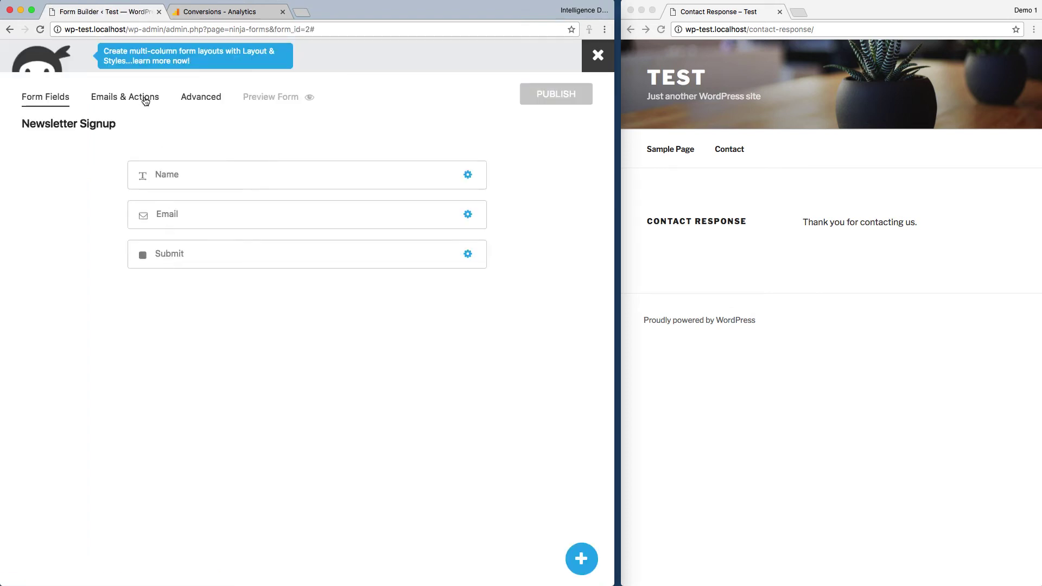
pyautogui.click(145, 99)
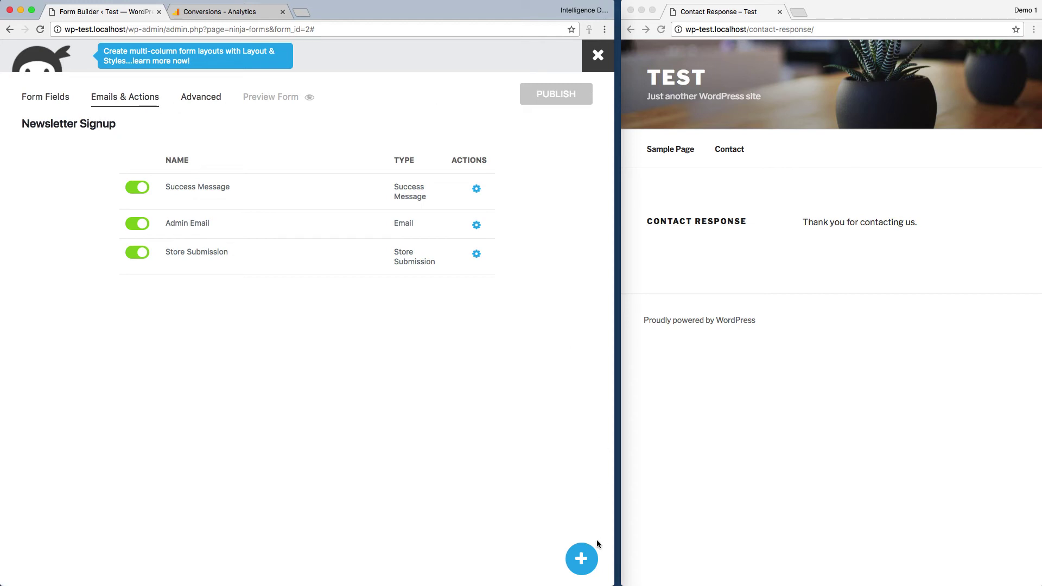
# - Add an Intelligence action to the form, then leave the builder to create a new goal
pyautogui.click(581, 566)
pyautogui.click(532, 217)
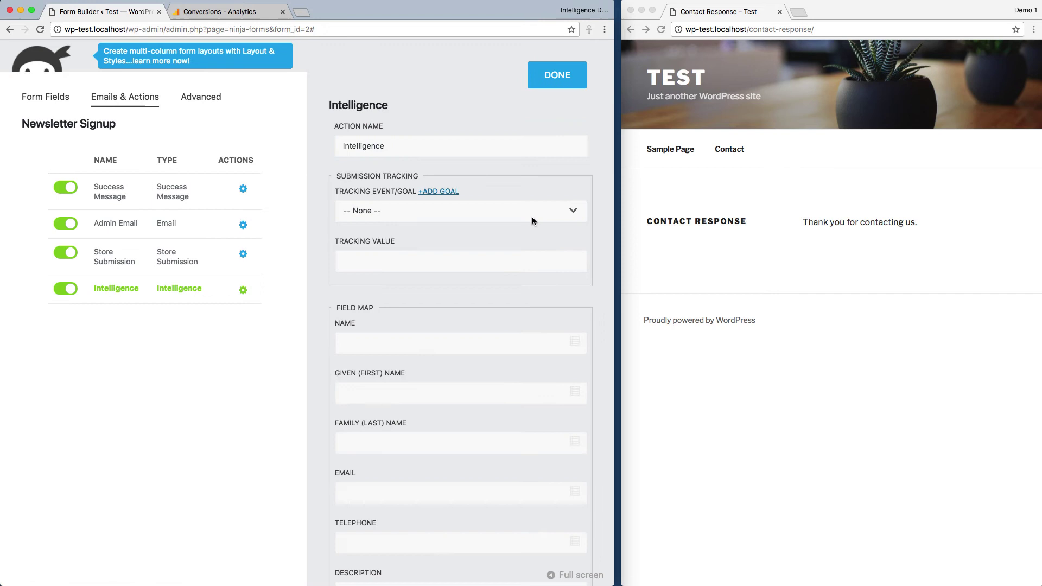
pyautogui.click(412, 216)
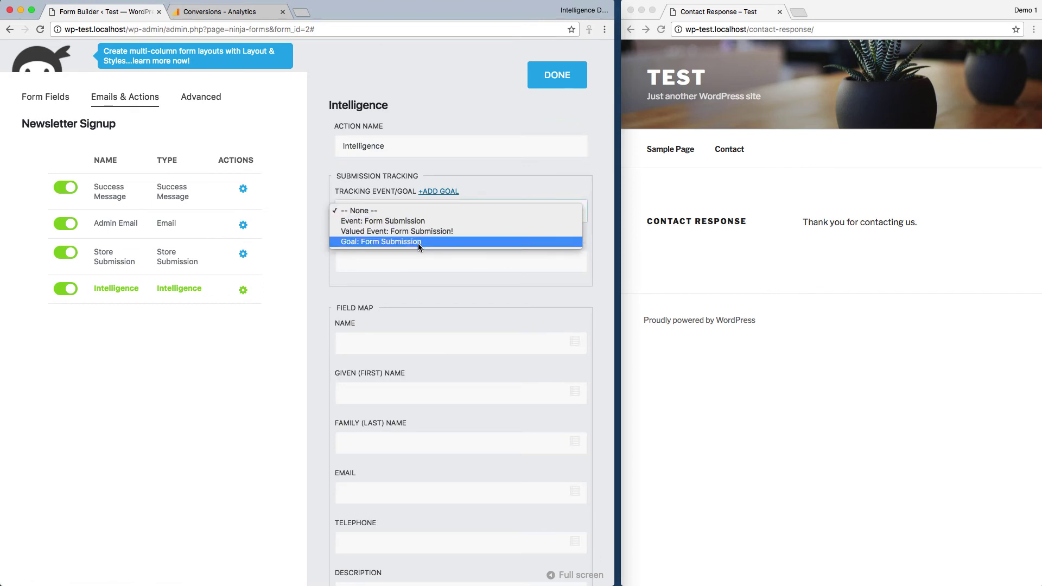
pyautogui.click(476, 166)
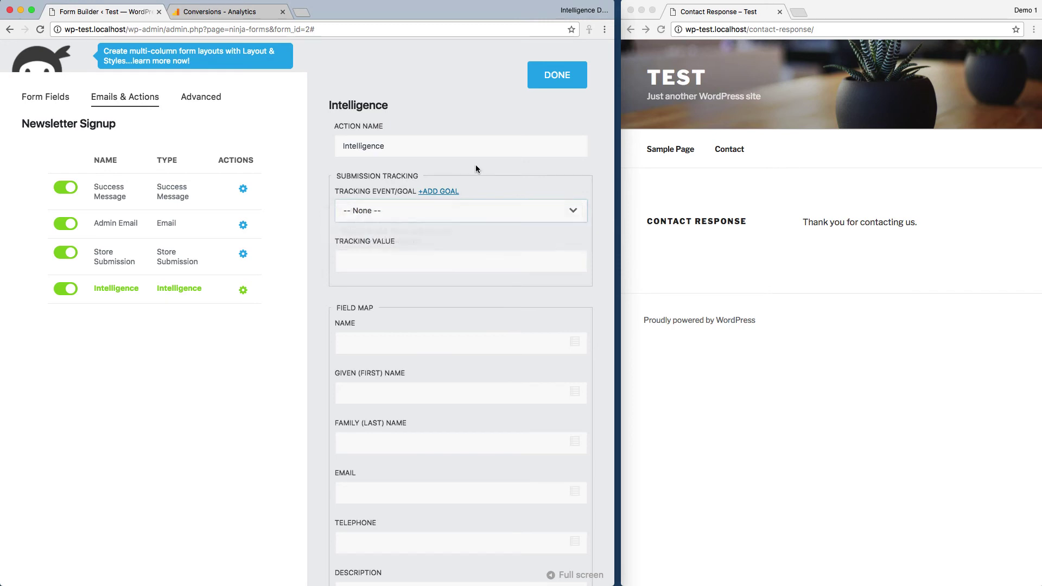
pyautogui.click(441, 192)
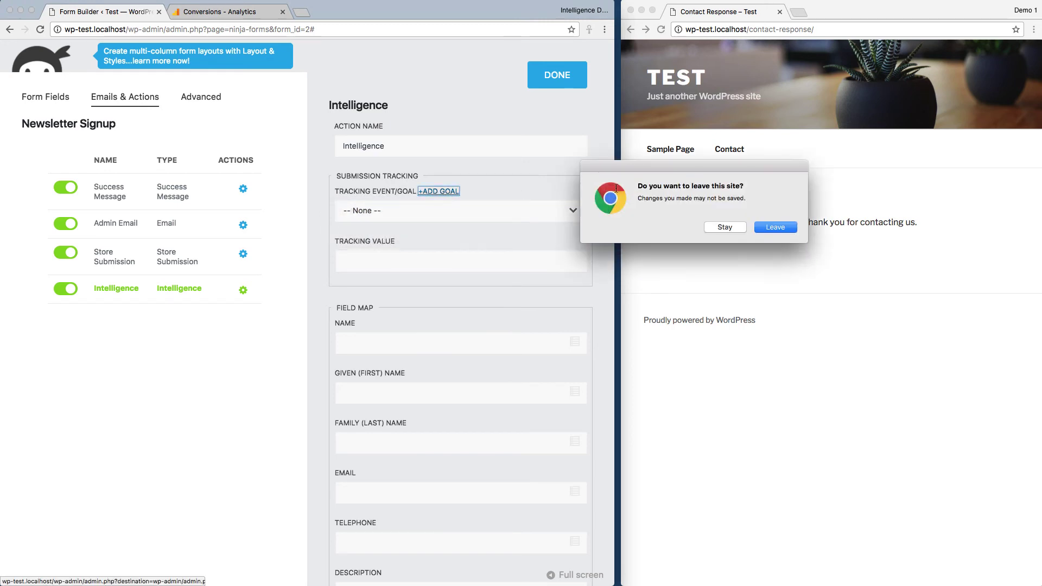
pyautogui.click(774, 227)
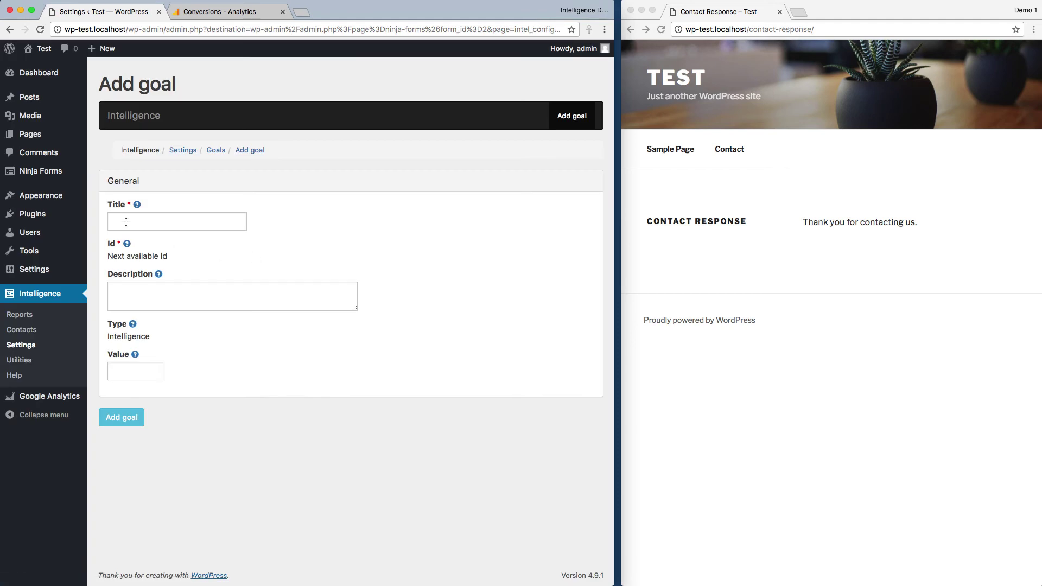
# - Add an Intelligence goal titled 'Newsletter signup' with value 50
pyautogui.click(126, 222)
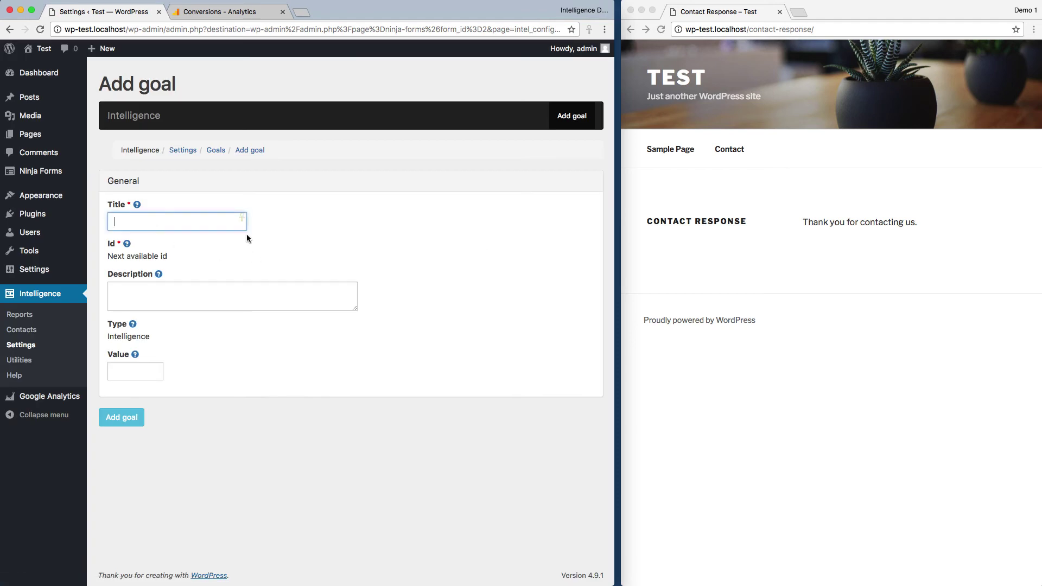
pyautogui.write('Newsletter signup')
pyautogui.click(129, 372)
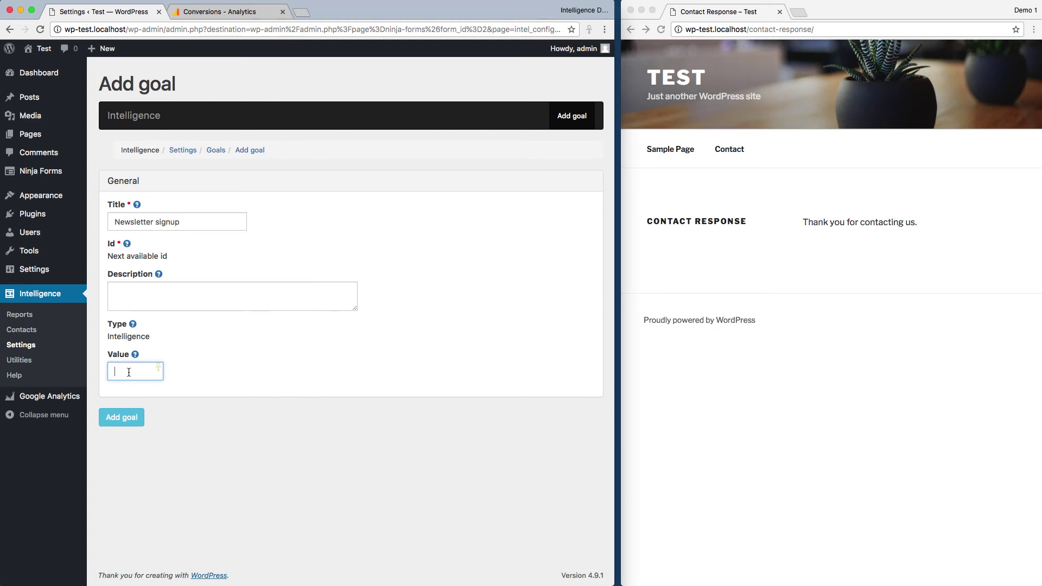
pyautogui.write('50')
pyautogui.click(122, 417)
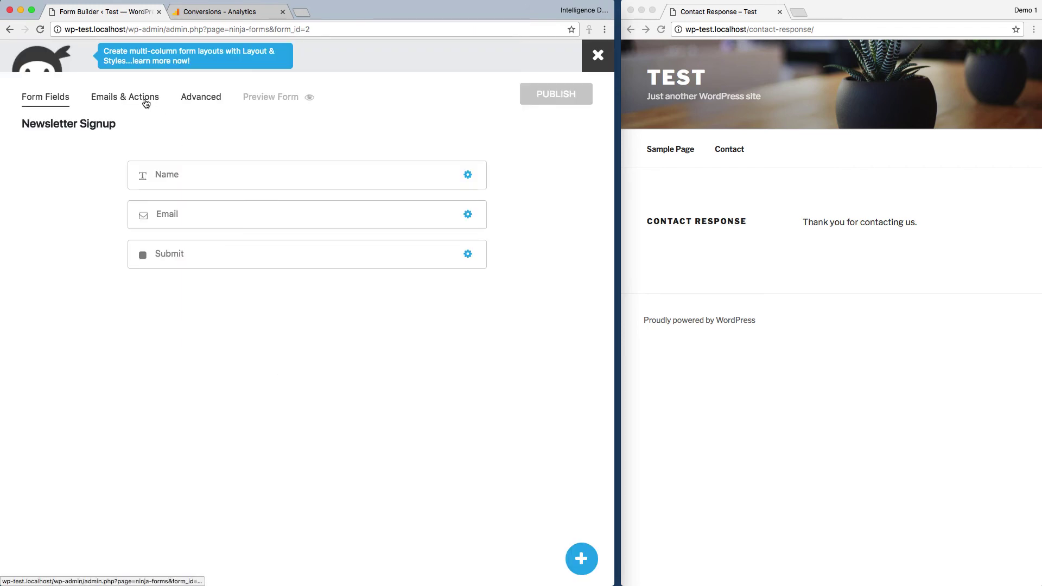
# - Add an Intelligence action tracking 'Goal: Newsletter Signup', publish the form, and close the builder
pyautogui.click(142, 97)
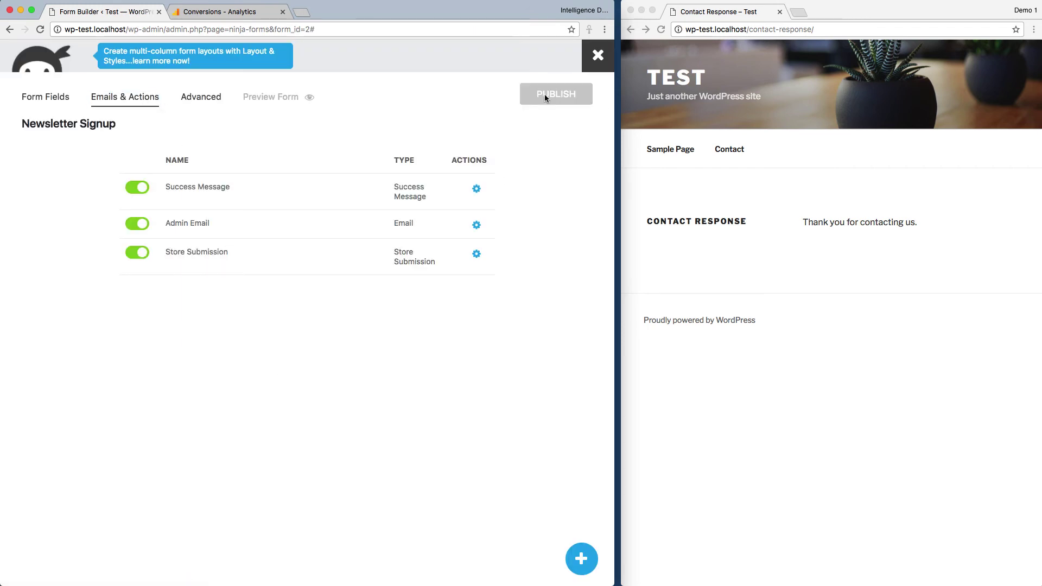
pyautogui.click(581, 559)
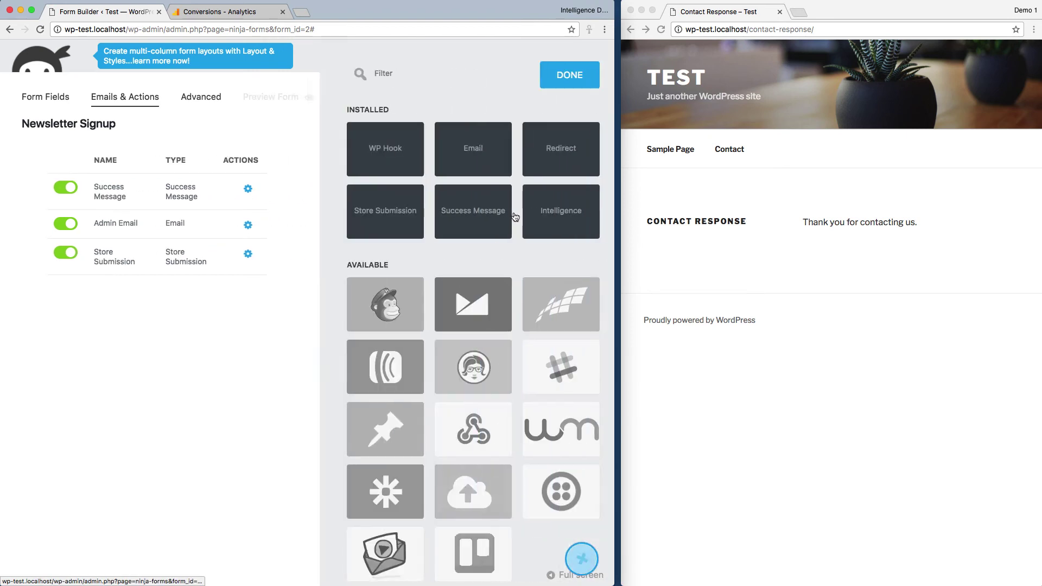
pyautogui.click(546, 211)
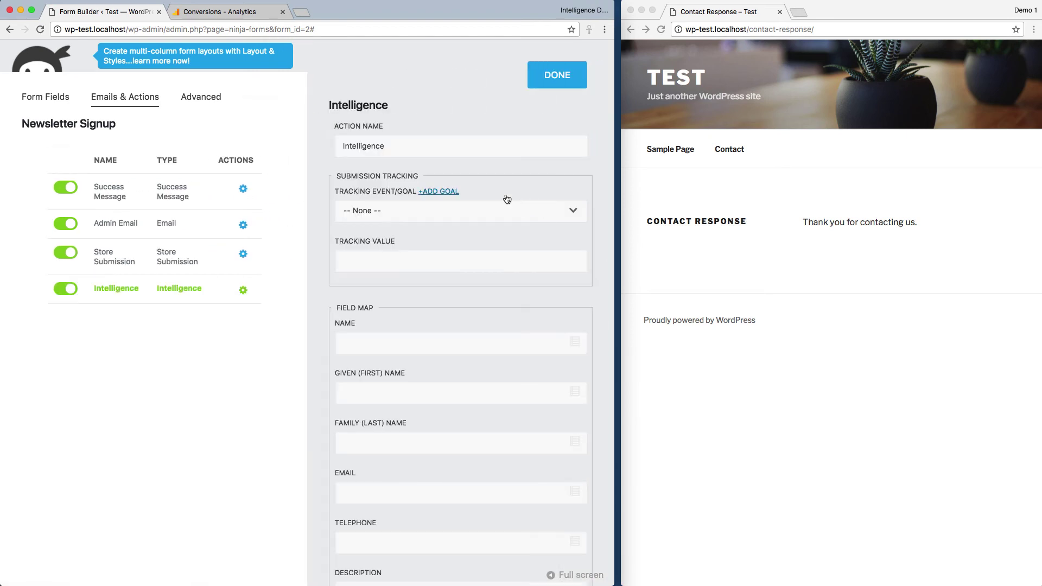
pyautogui.click(470, 213)
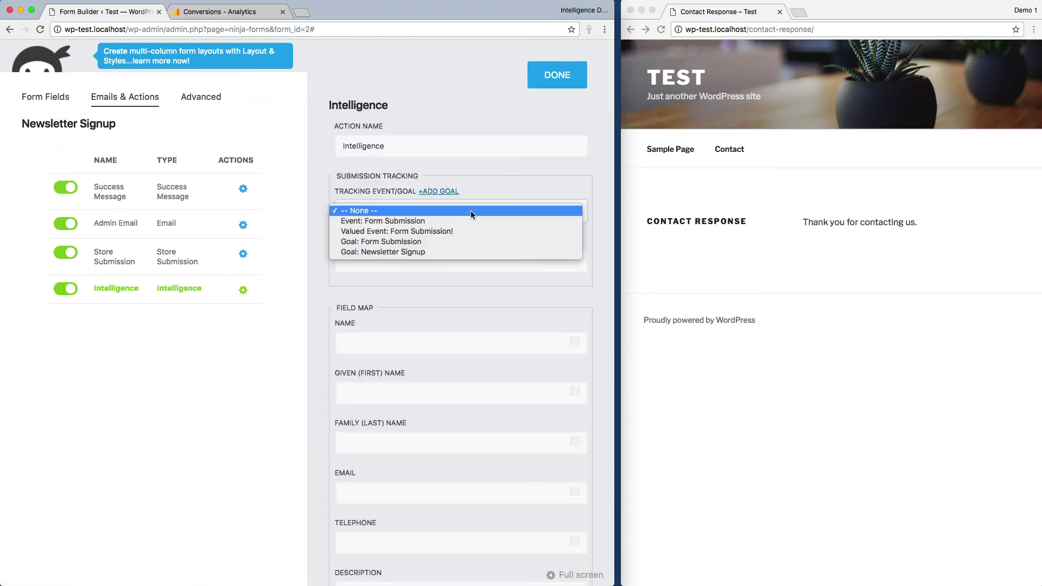
pyautogui.click(415, 252)
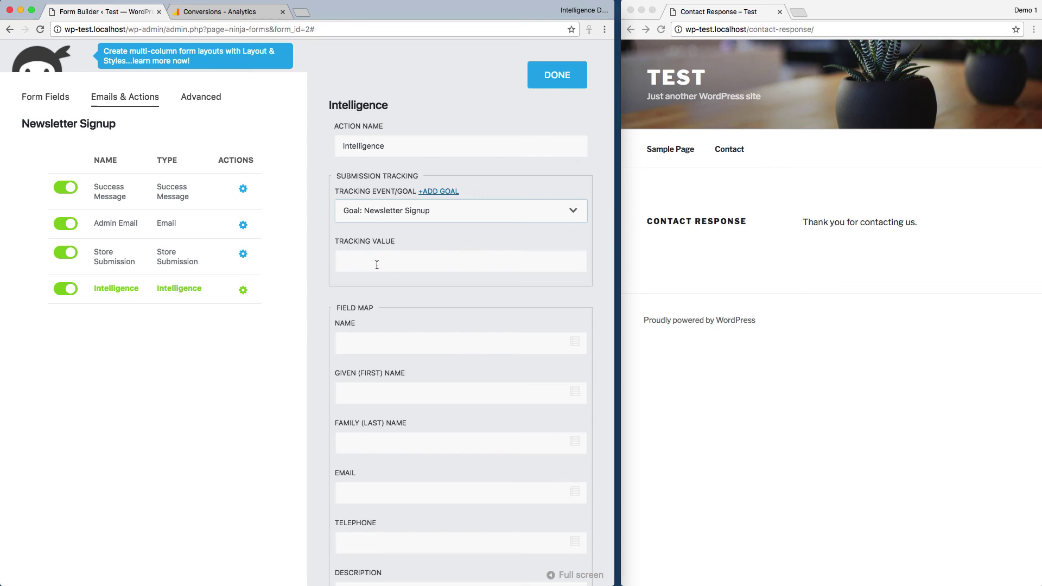
pyautogui.click(558, 73)
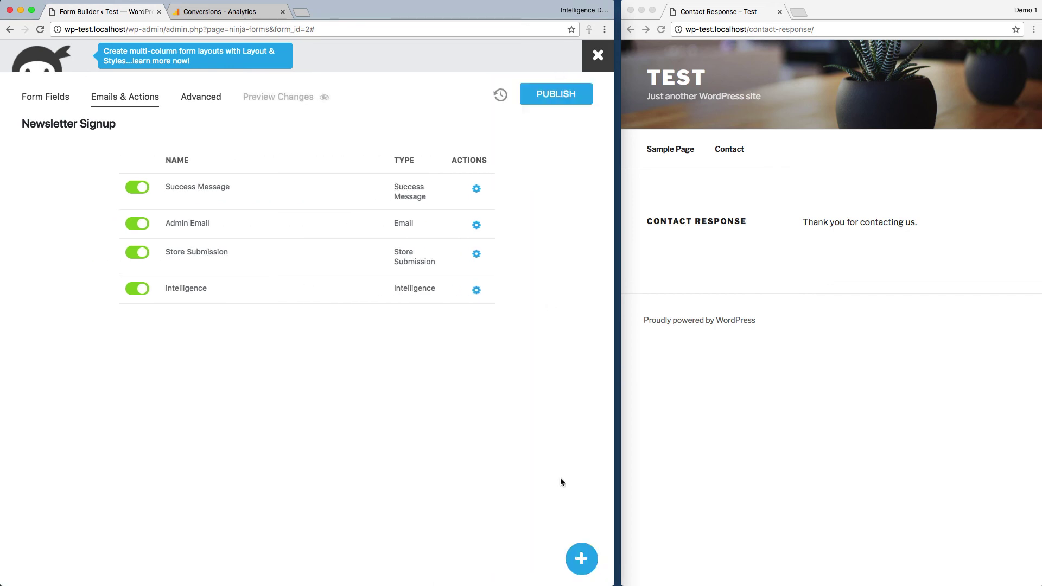
pyautogui.click(559, 95)
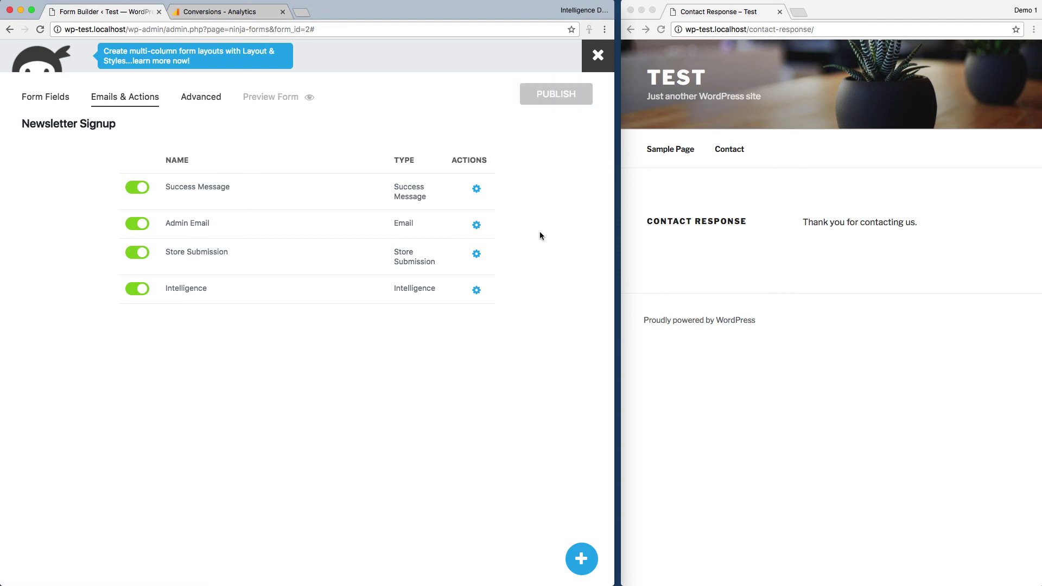
pyautogui.click(597, 56)
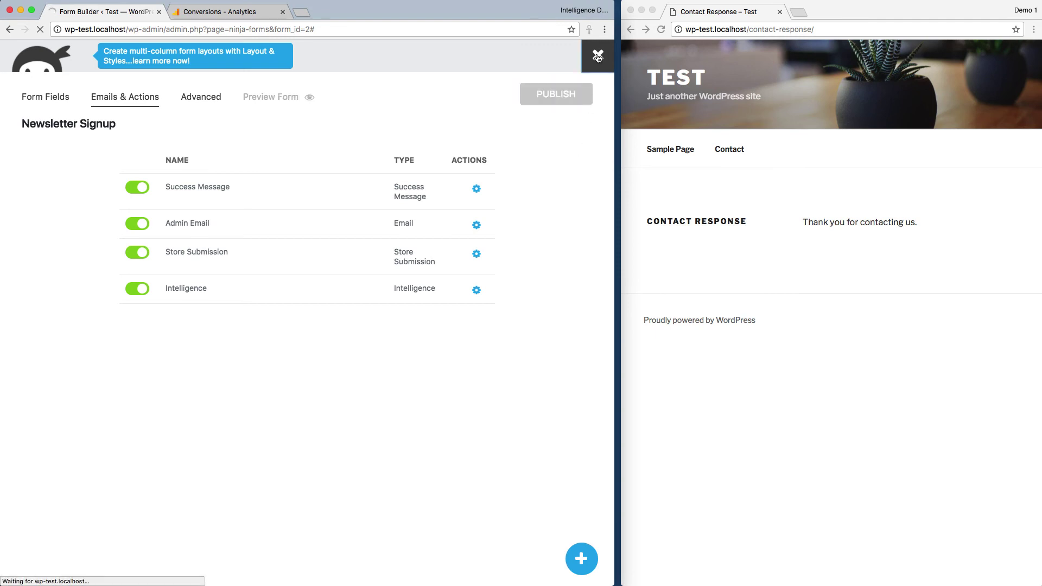
# - On the TEST homepage, submit the Newsletter Signup widget with a test name and e-mail address
pyautogui.click(870, 381)
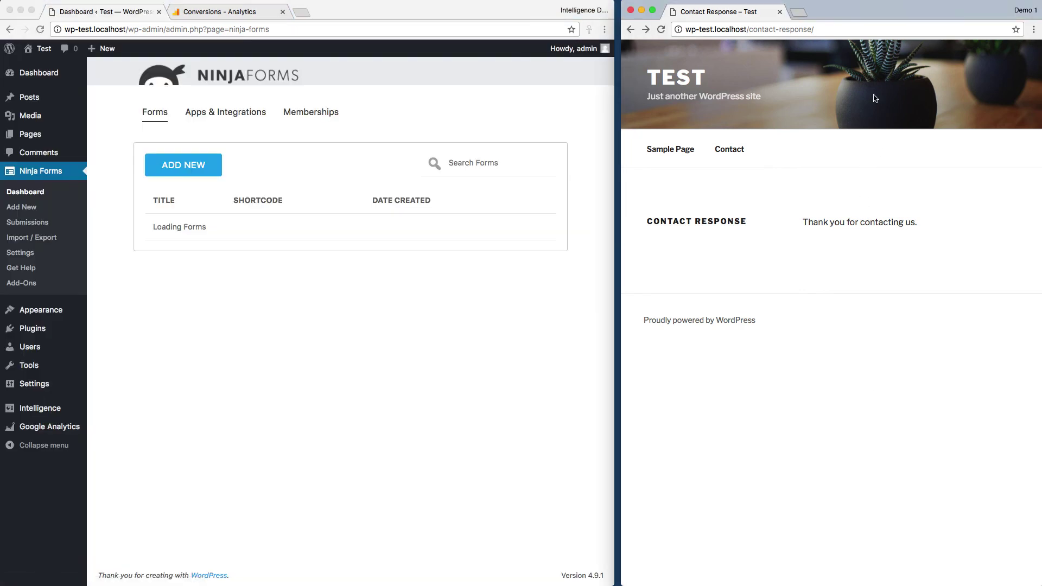
pyautogui.click(650, 68)
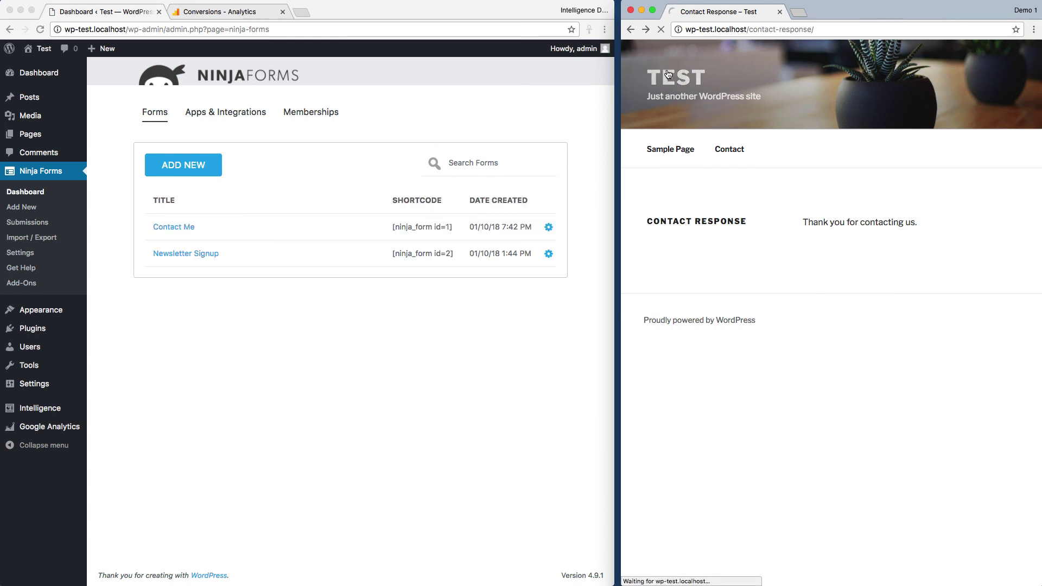
pyautogui.scroll(-15, 863, 323)
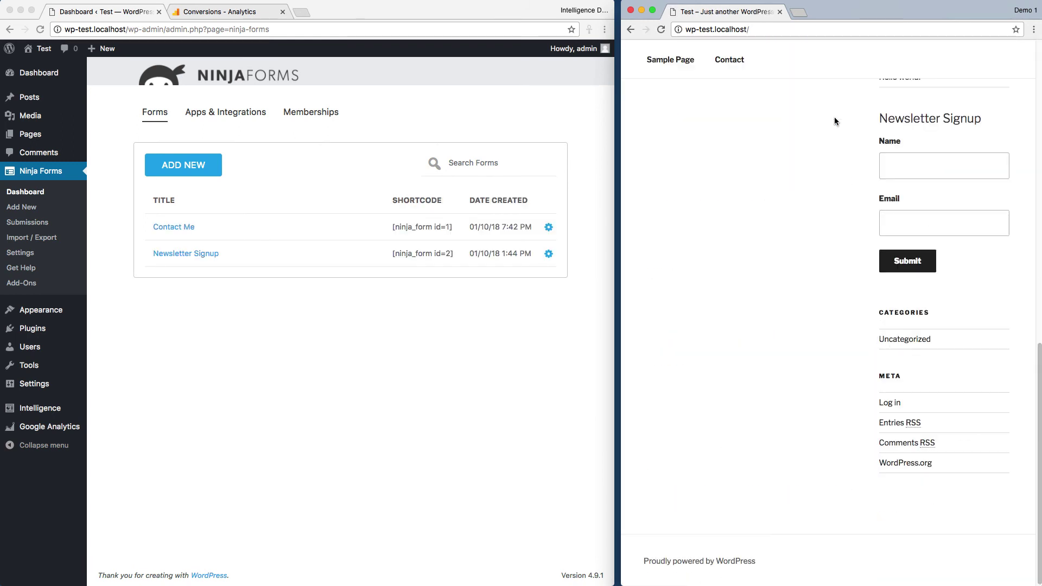
pyautogui.click(910, 167)
pyautogui.write('Abe Tester')
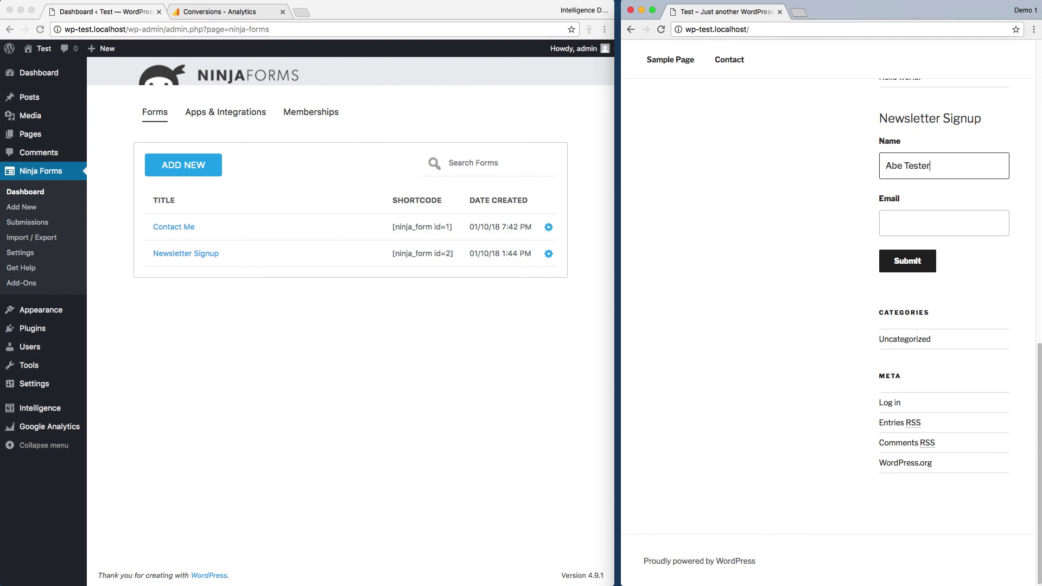
pyautogui.press('Tab')
pyautogui.write('abe@')
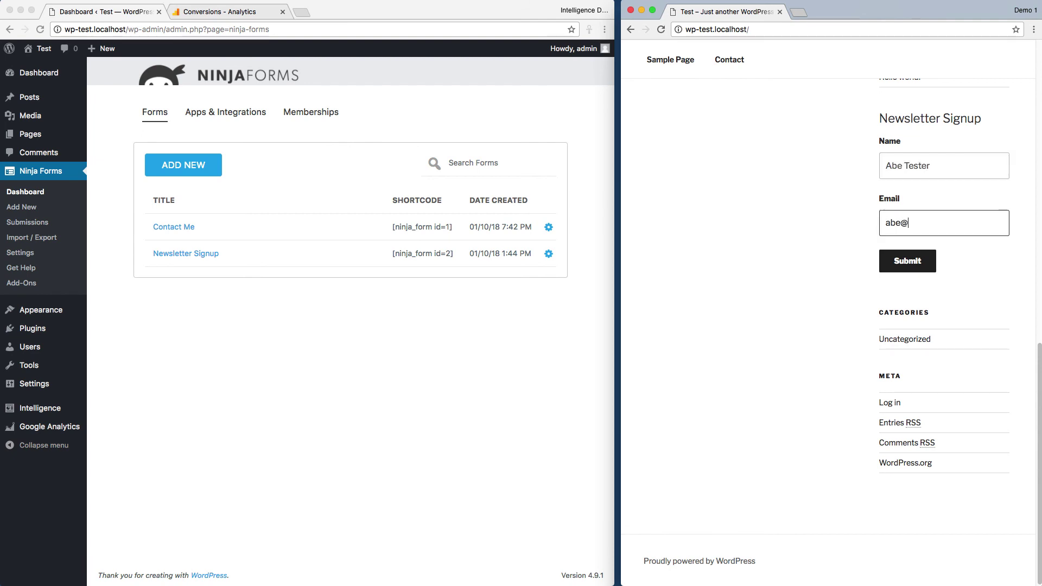
pyautogui.write('example.com')
pyautogui.click(908, 261)
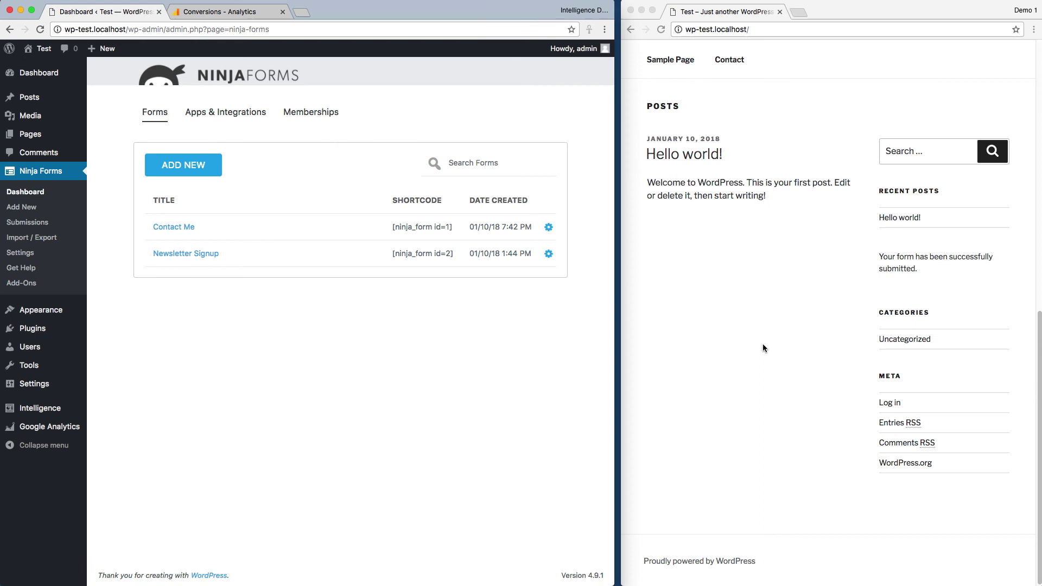
# - Check Real-Time Conversions showing 1 active user on the '2: Newsletter signup' goal
pyautogui.click(205, 10)
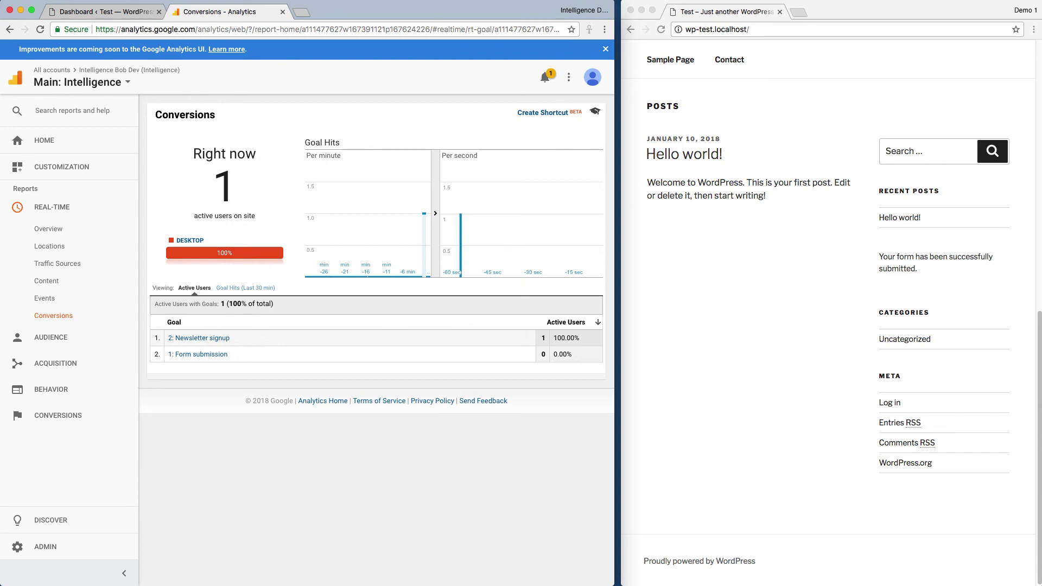
pyautogui.click(1037, 9)
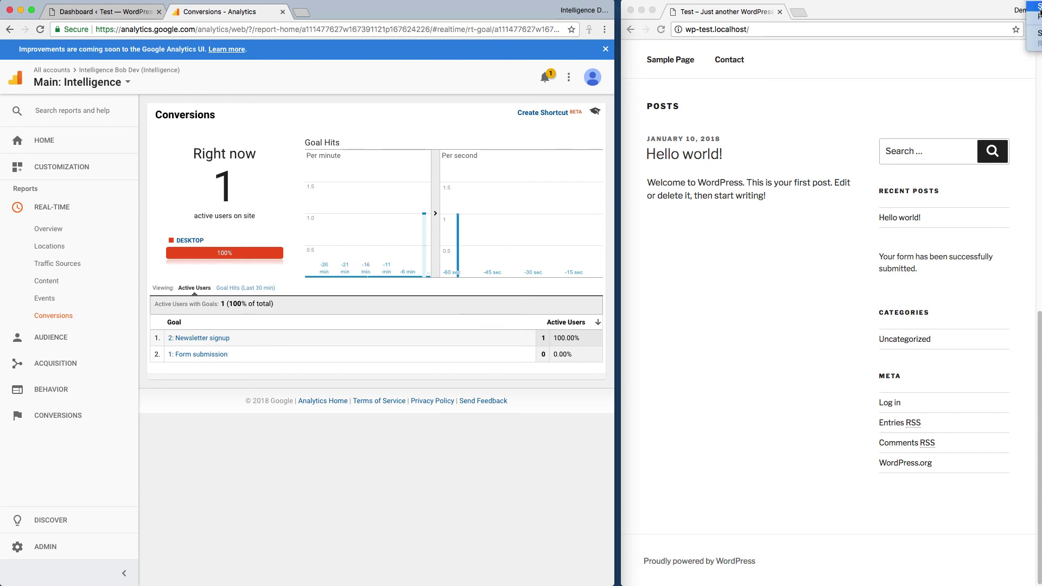